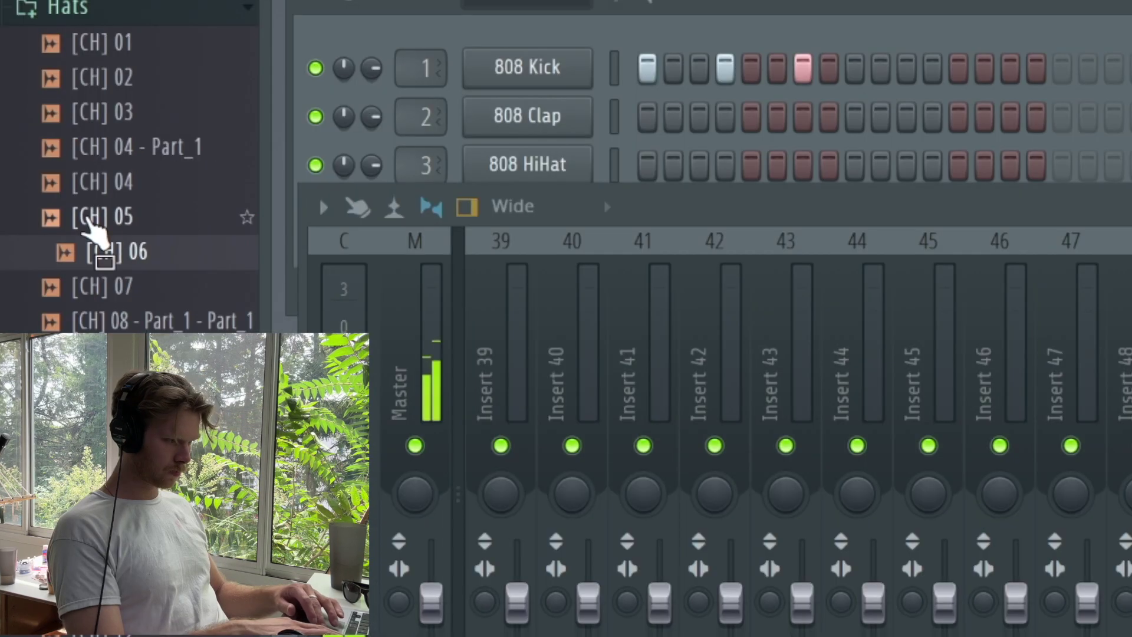
Step: Replace the 808 Clap and hi-hat with the [OH] 05 and [CH] 04 - Part_1 samples, and place open-hat hits every eight steps
drag(89, 251, 126, 155)
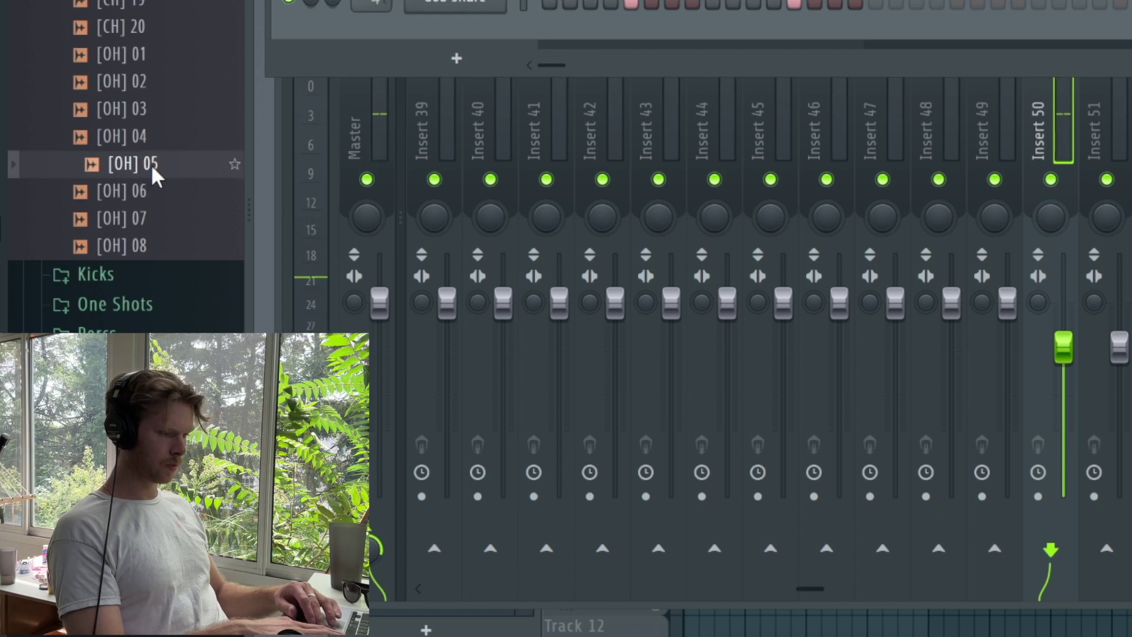
drag(151, 164, 303, 232)
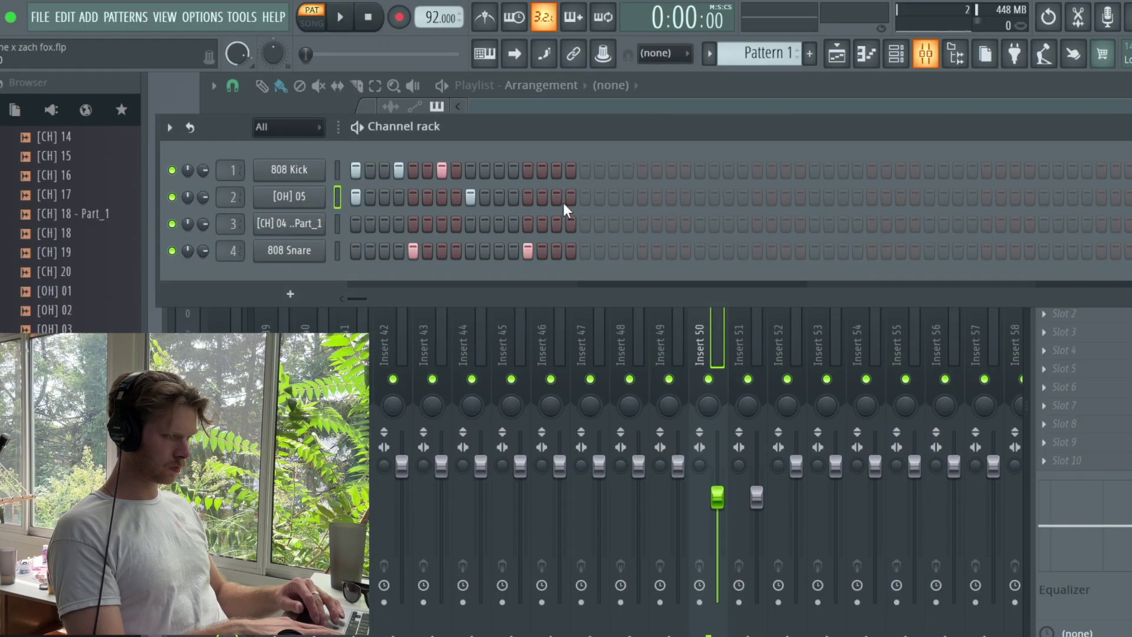
key(space)
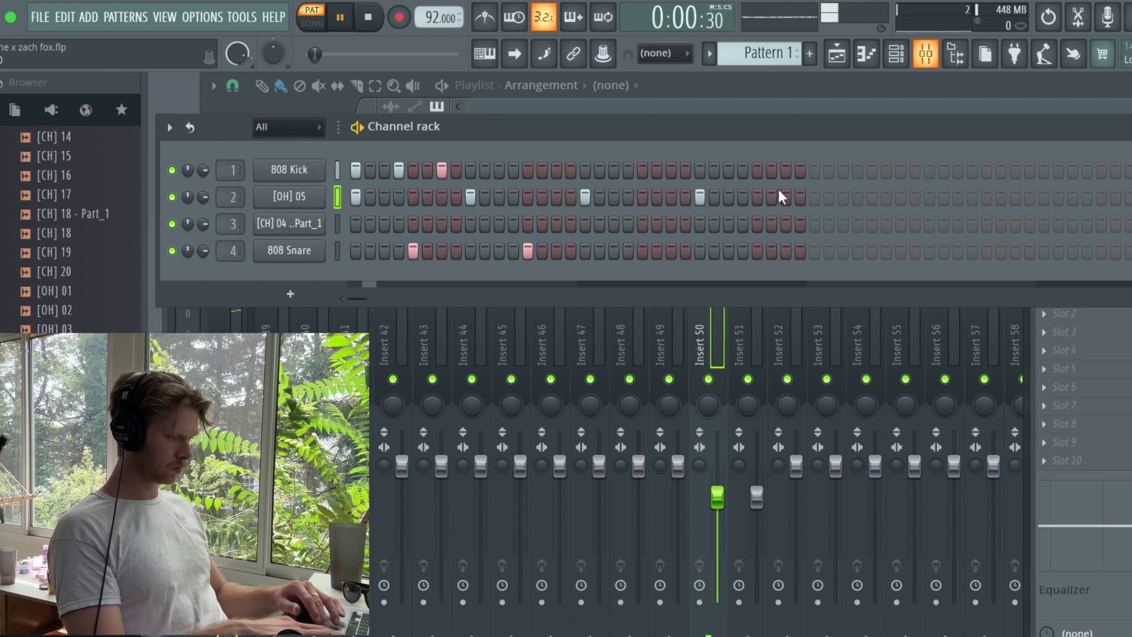
click(825, 196)
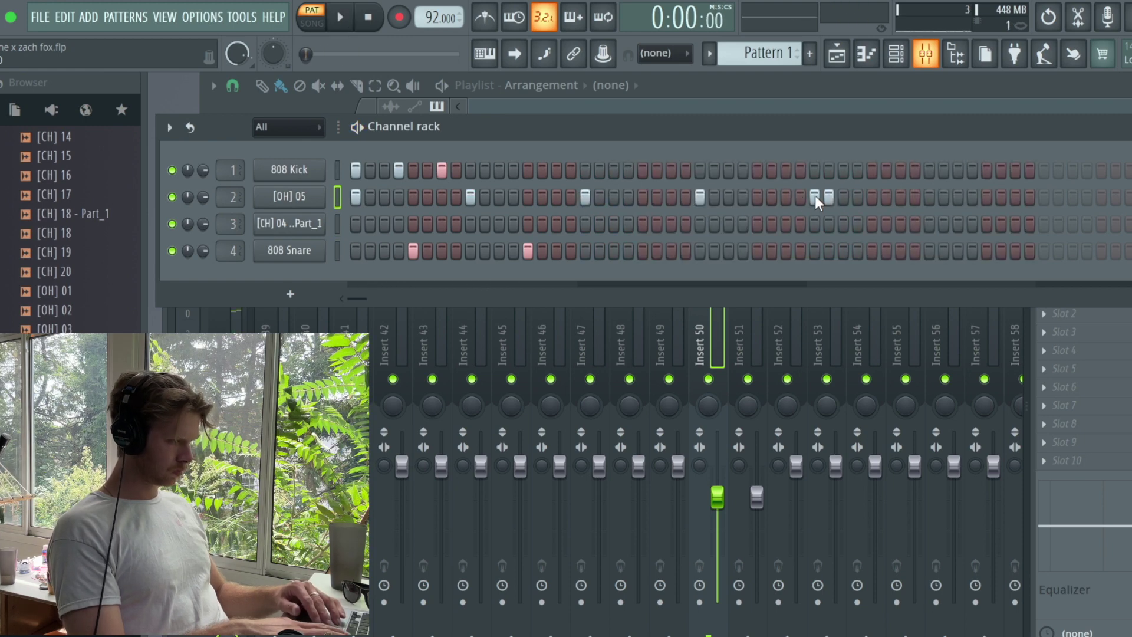
Step: Replace the 808 Kick with a kick sample and paste the Snare (6) pattern onto the Phonk Snare (9) channel
drag(69, 232, 285, 171)
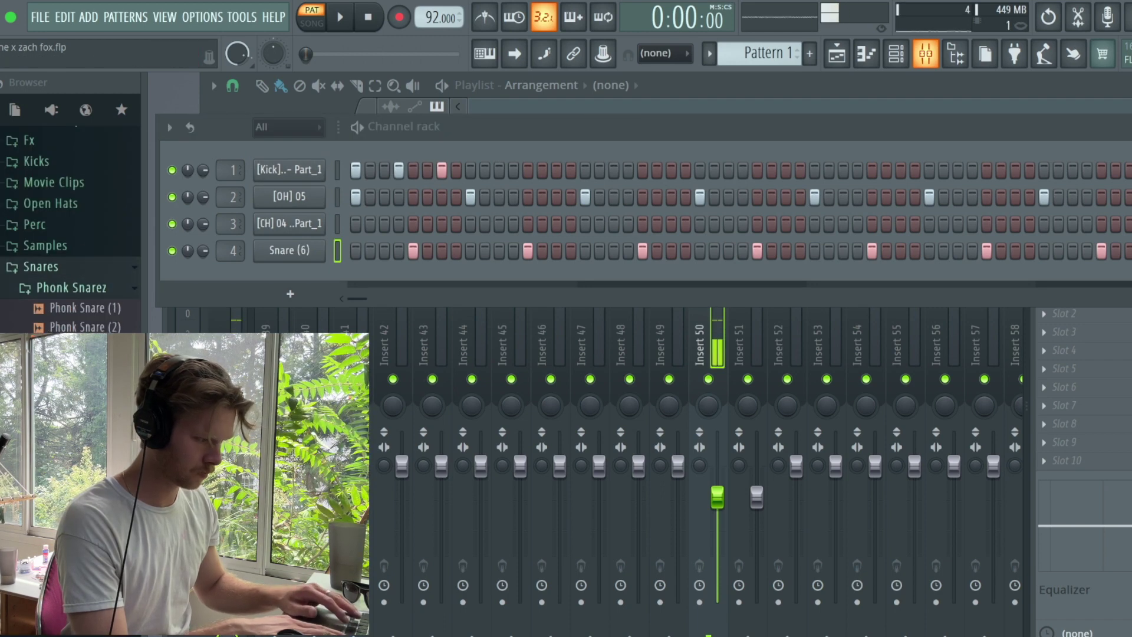
right_click(285, 283)
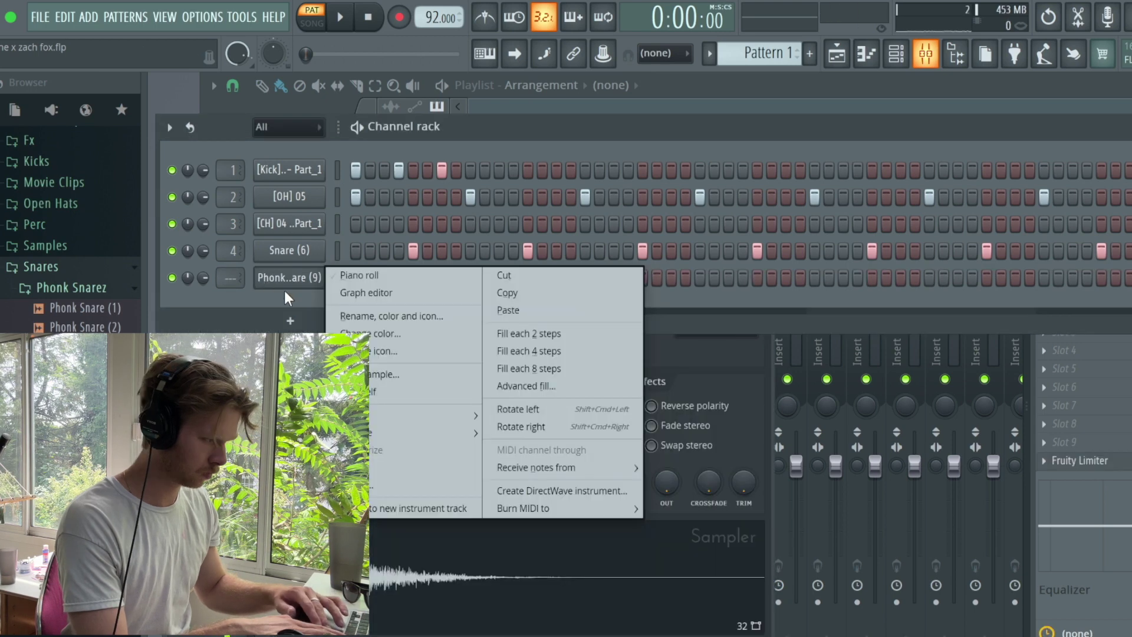
click(553, 316)
key(space)
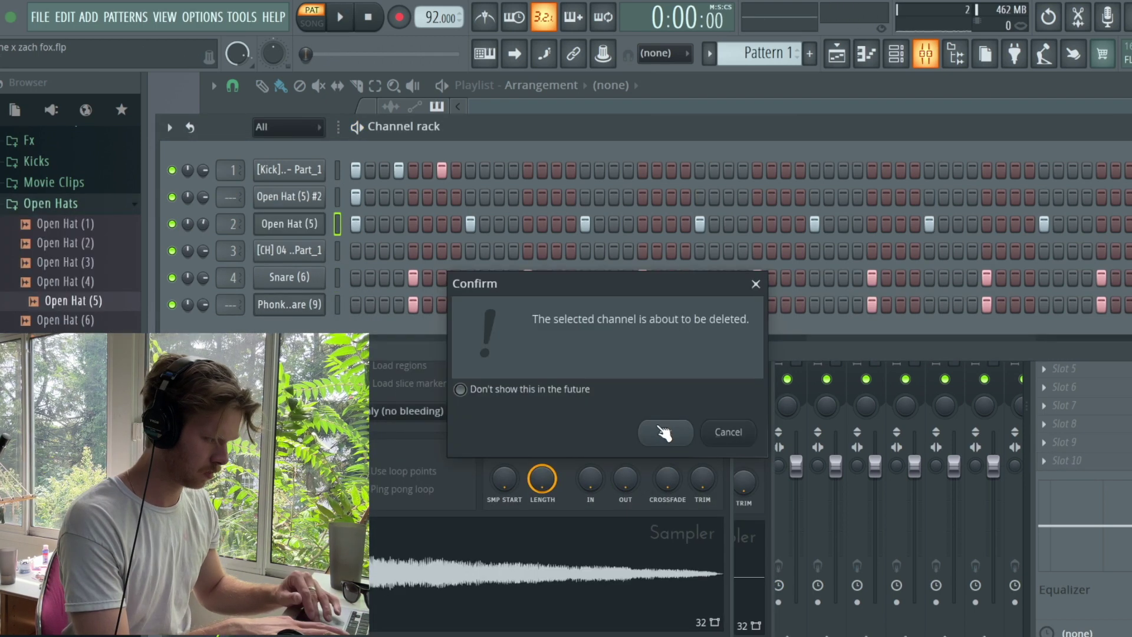
click(662, 430)
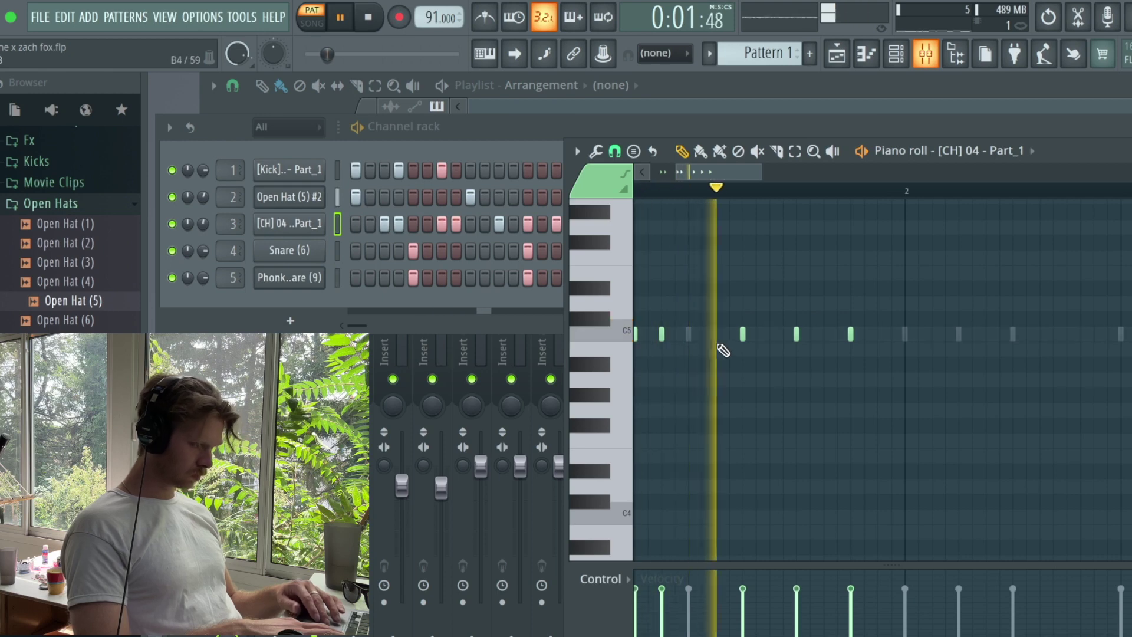
Step: Program [CH] 04 - Part_1 hi-hat notes on C5 with a fast three-note roll in bar 2, and copy the phrase to bars 3 and 4
scroll(877, 353, up, 2)
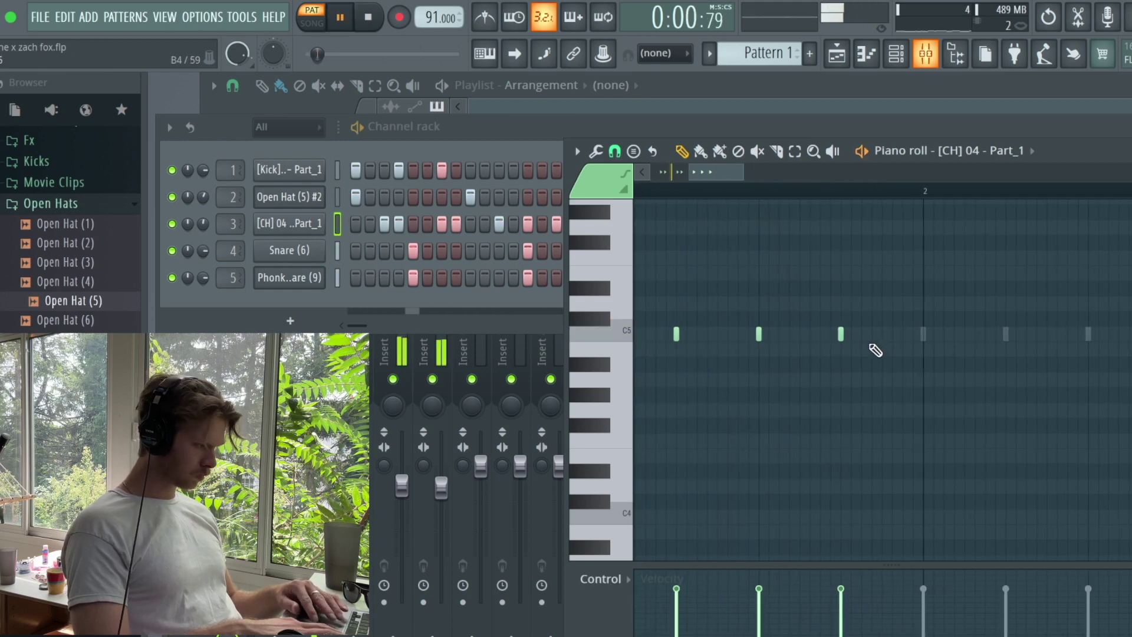
scroll(884, 353, down, 2)
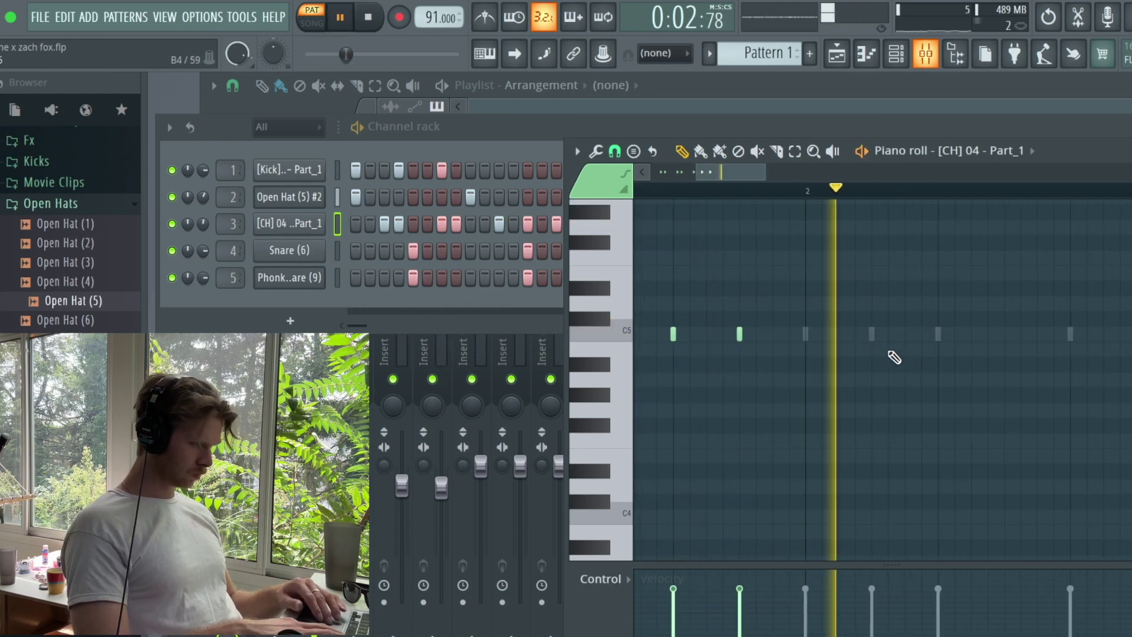
scroll(878, 339, up, 2)
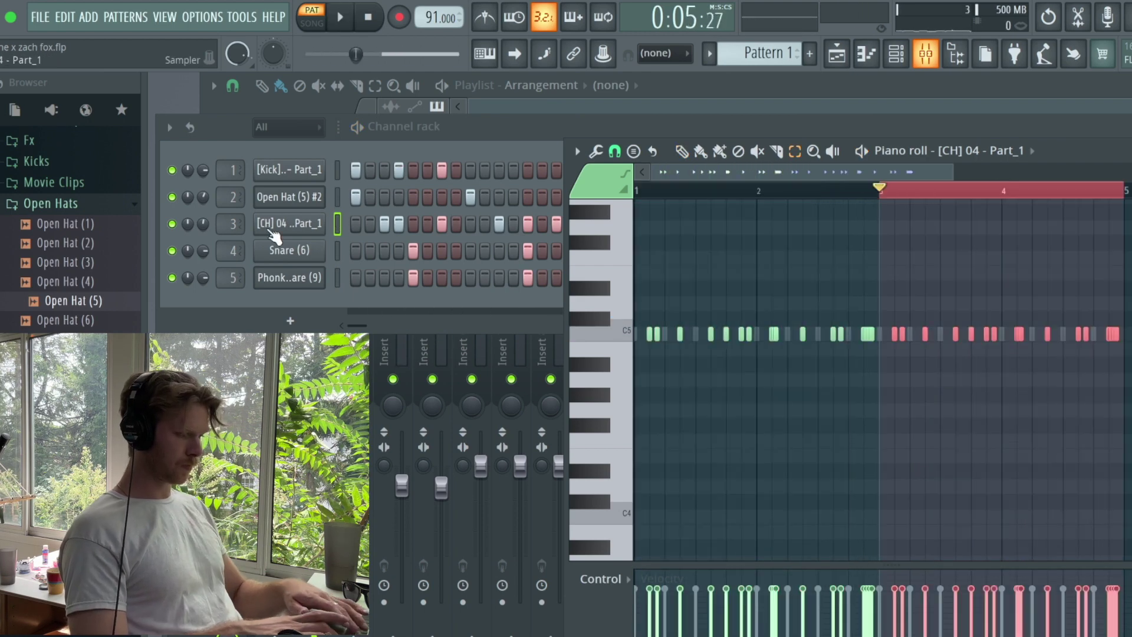
key(space)
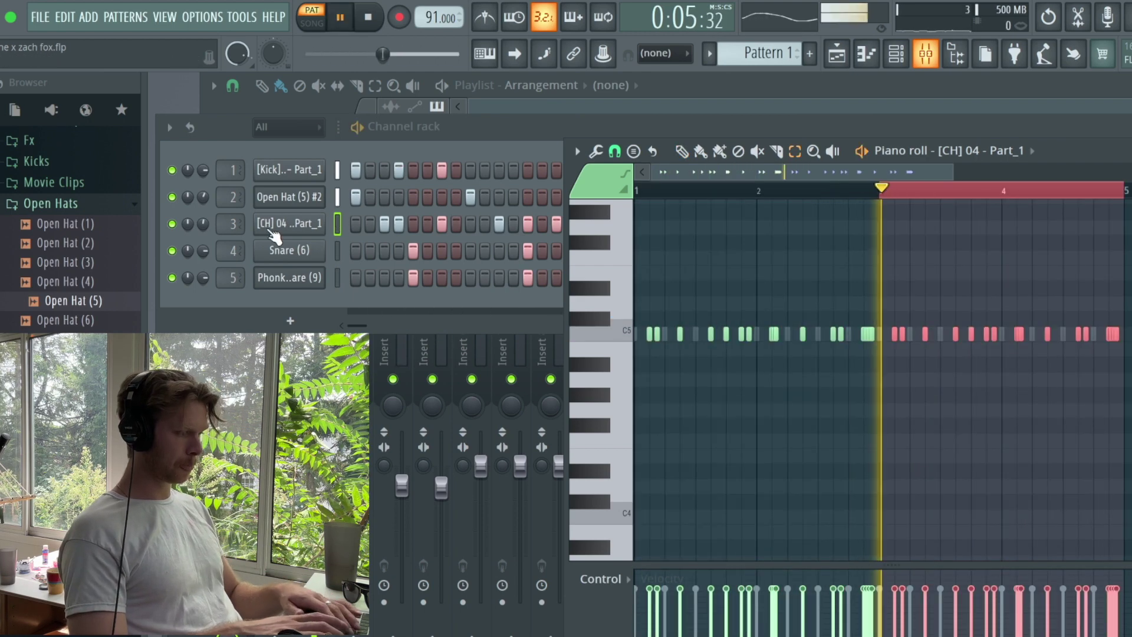
click(495, 137)
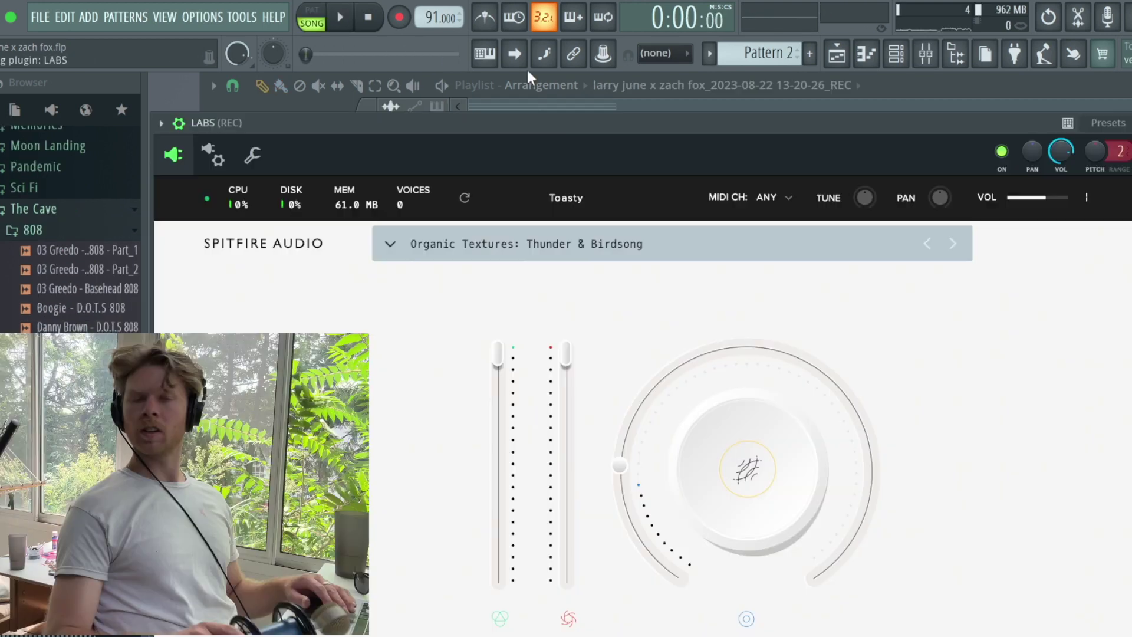
Step: Load the Textural Pads: Avaur preset in LABS and close the plugin window
click(389, 243)
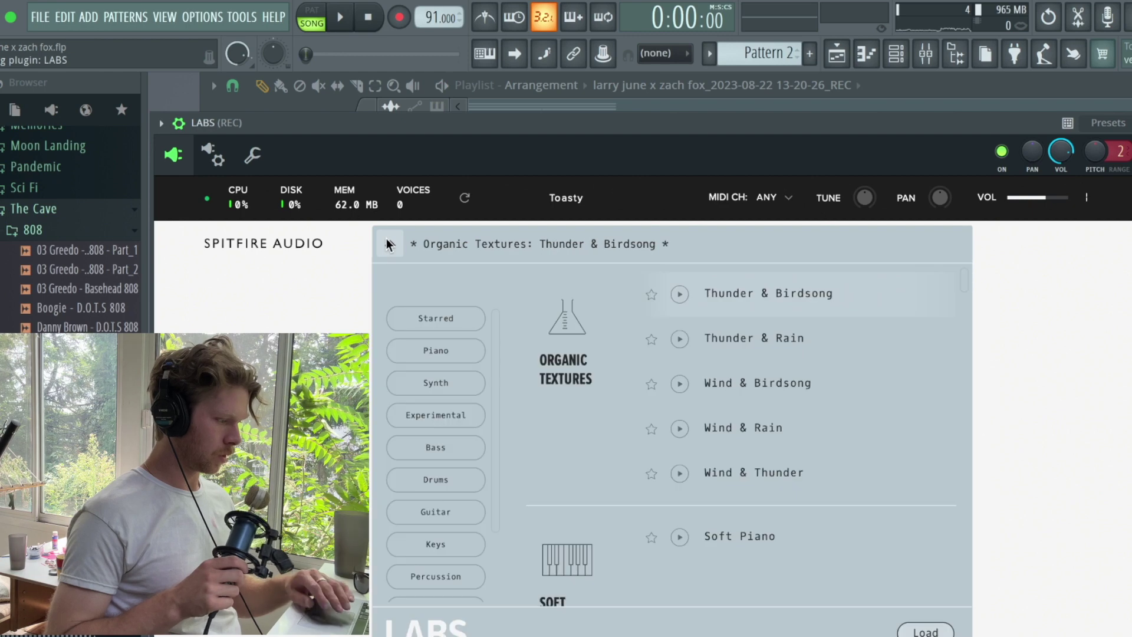
scroll(457, 383, down, 3)
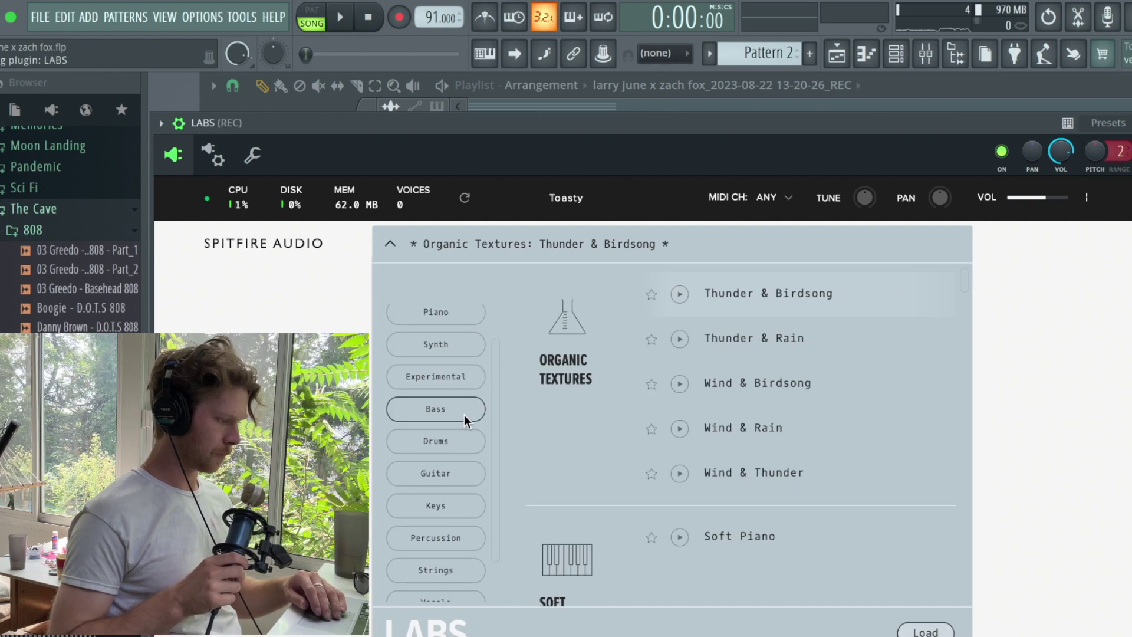
scroll(465, 414, up, 2)
scroll(465, 415, down, 3)
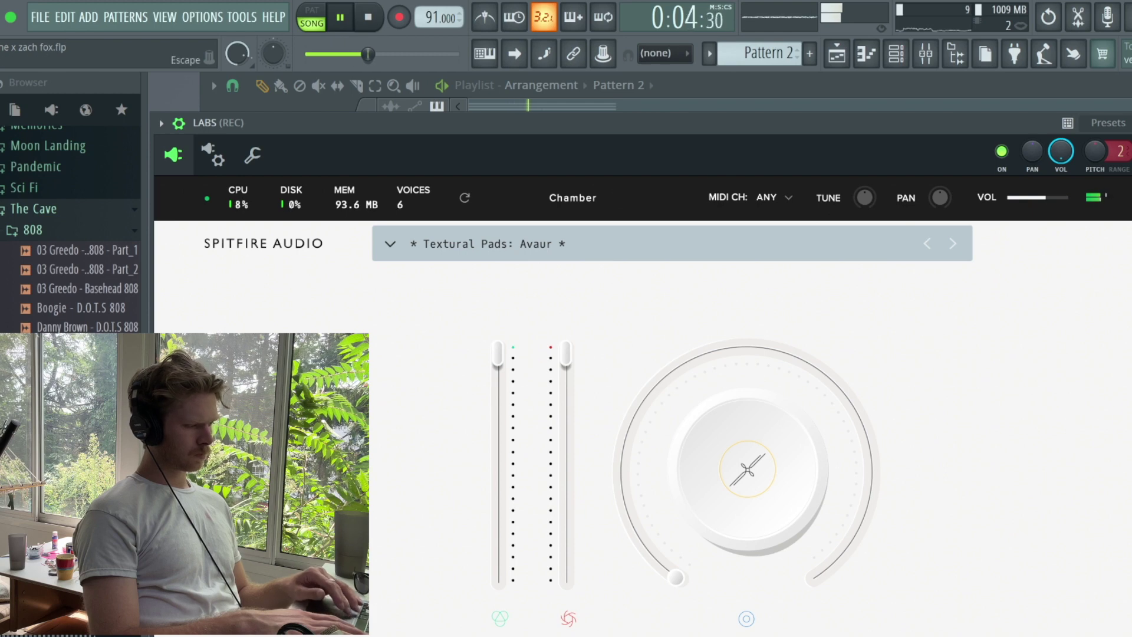
key(Escape)
key(space)
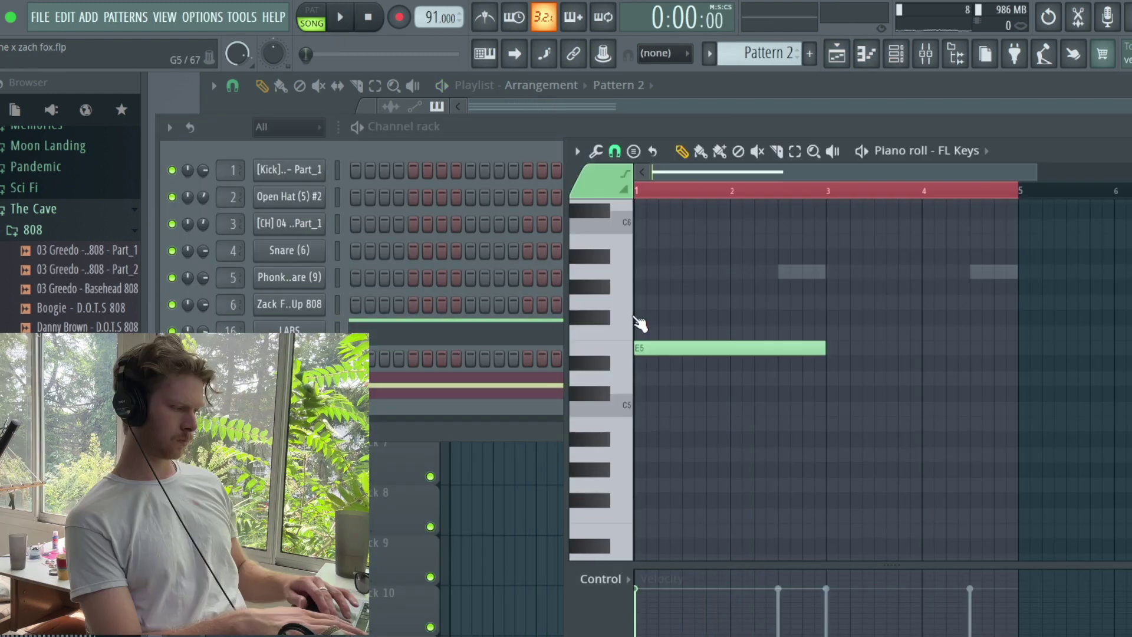
Step: Stack F#5, A5 and C6 notes above the E5 note across bars 1 and 2 in the FL Keys piano roll
mouse_move(639, 306)
mouse_down()
mouse_move(642, 287)
mouse_move(653, 301)
mouse_up()
key(space)
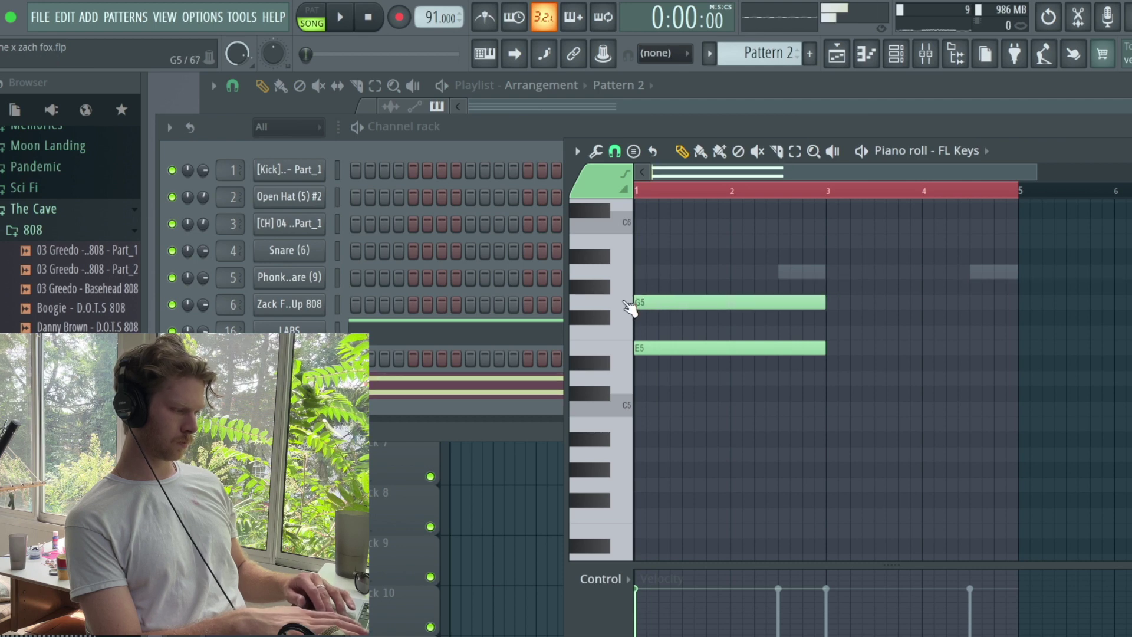
click(637, 275)
right_click(658, 300)
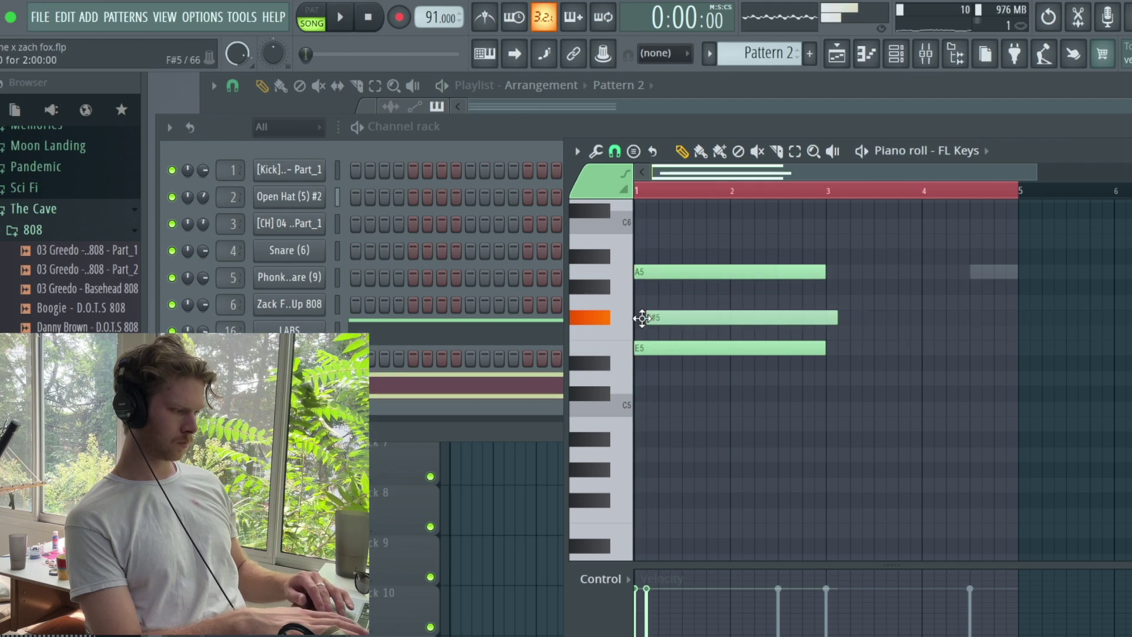
drag(641, 318, 638, 317)
key(space)
key(space)
drag(647, 257, 627, 223)
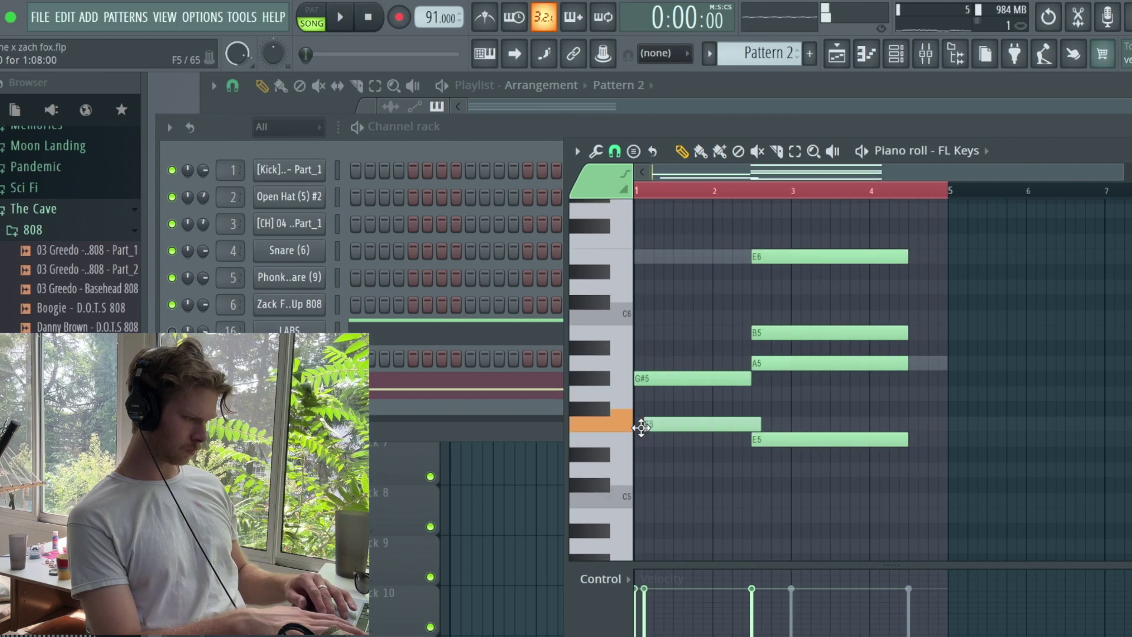
Step: Voice the FL Keys chords as A4-D5-E5-A5 and E4-B4-E5-A5, repeating the first chord at bar 3
drag(642, 427, 636, 439)
drag(639, 485, 639, 469)
click(640, 544)
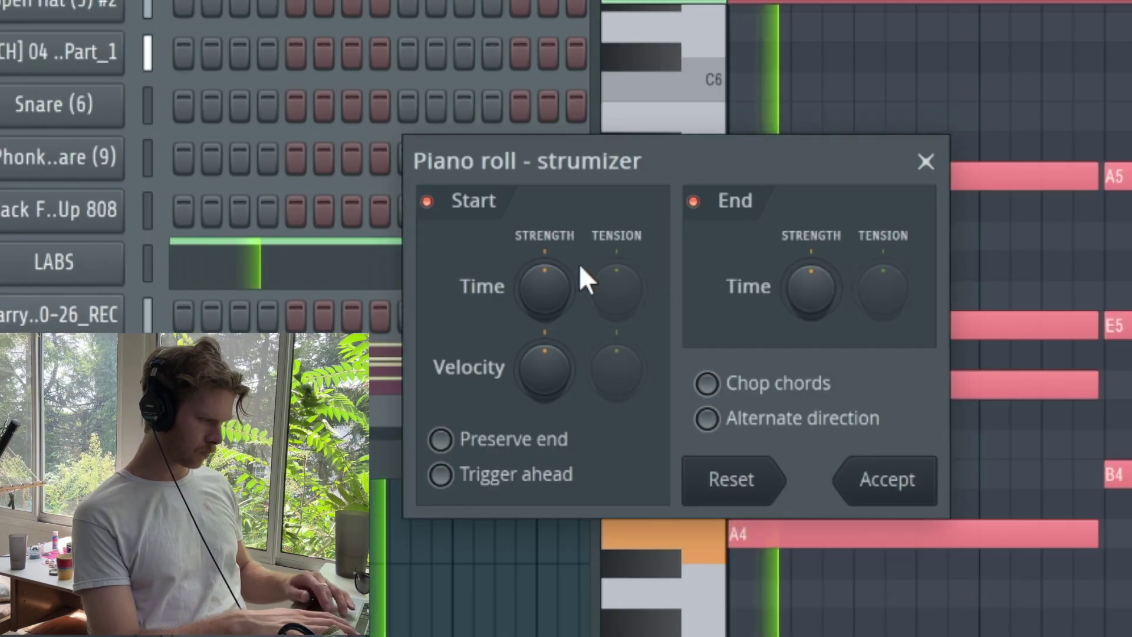
mouse_move(537, 267)
mouse_down()
mouse_move(536, 254)
mouse_move(542, 266)
mouse_up()
key(space)
key(space)
key(space)
key(space)
key(space)
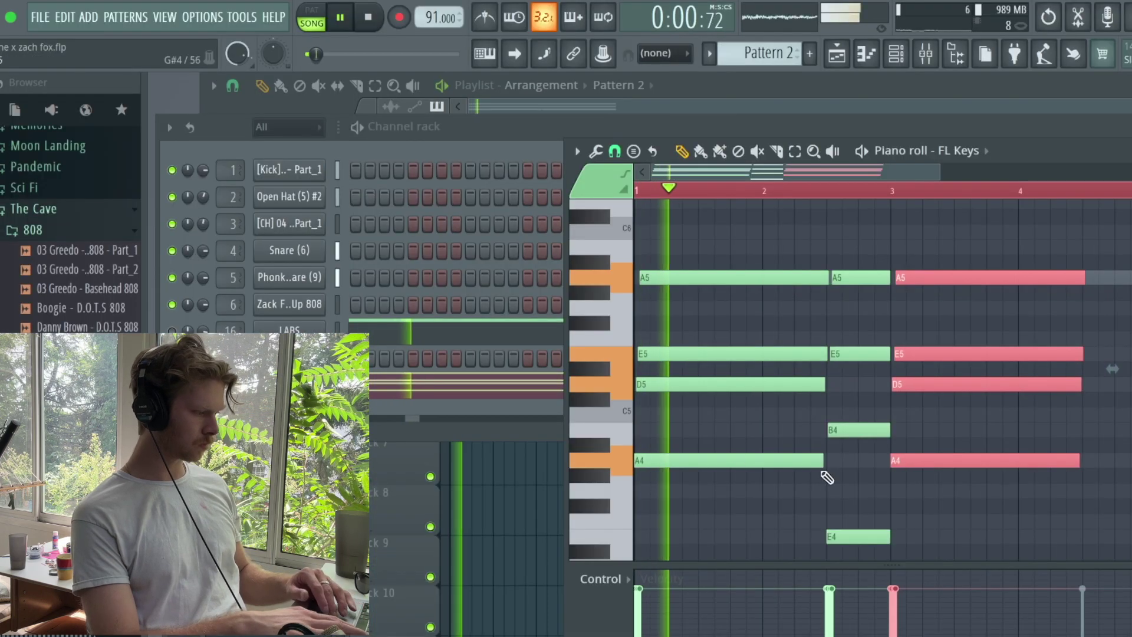
scroll(766, 466, down, 1)
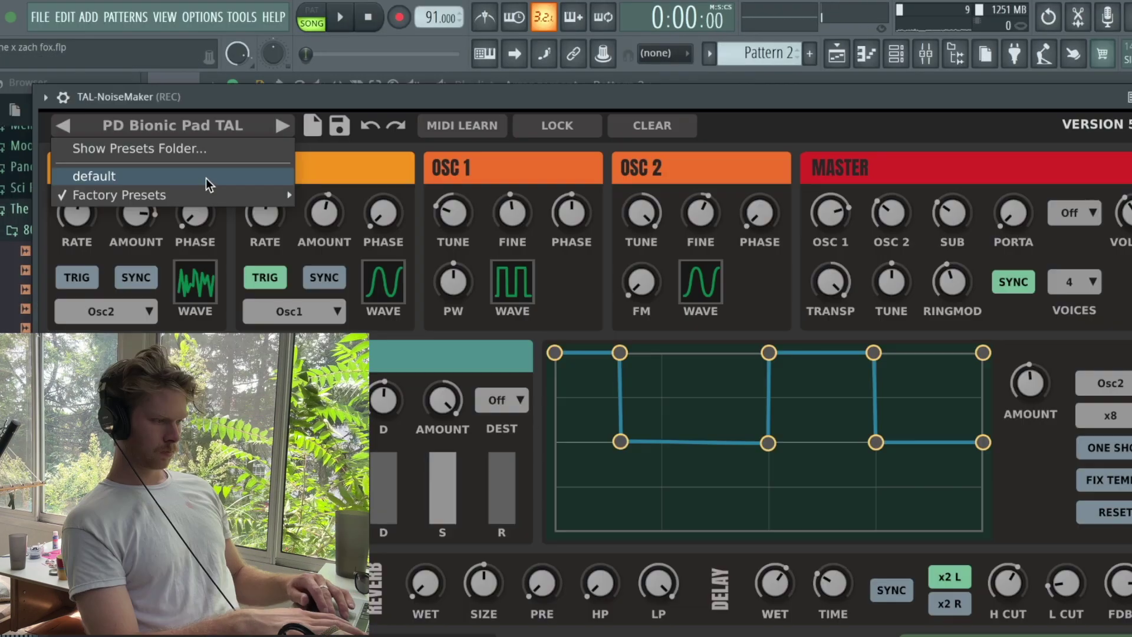
Step: Load the factory pad preset PD Bit Orchestra TAL in TAL-NoiseMaker and audition it
mouse_move(270, 198)
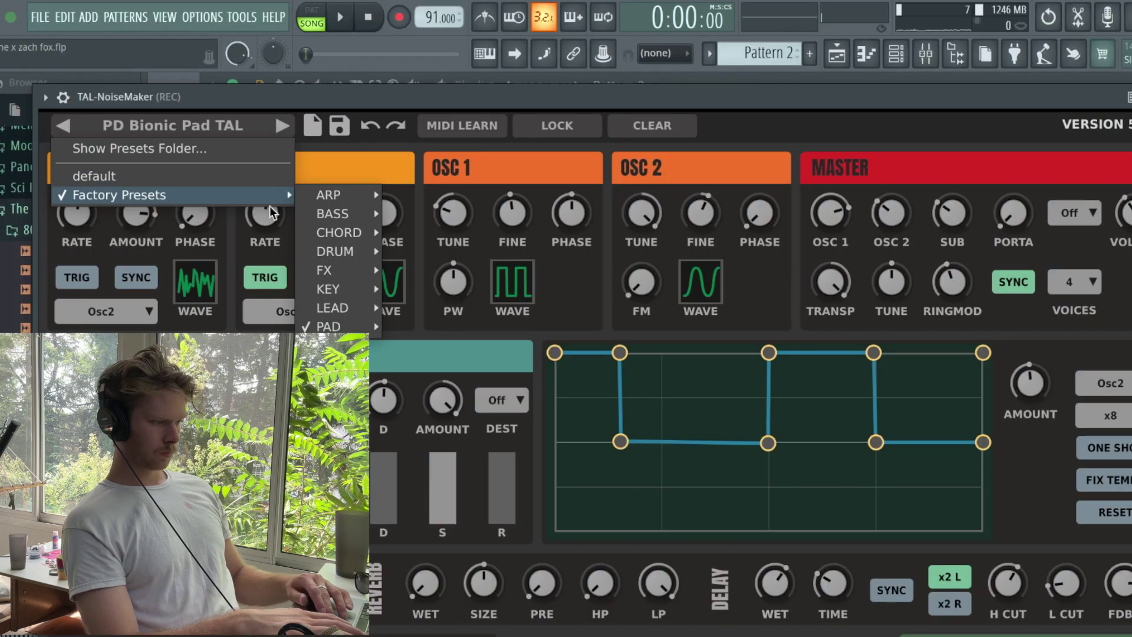
mouse_move(345, 329)
click(465, 370)
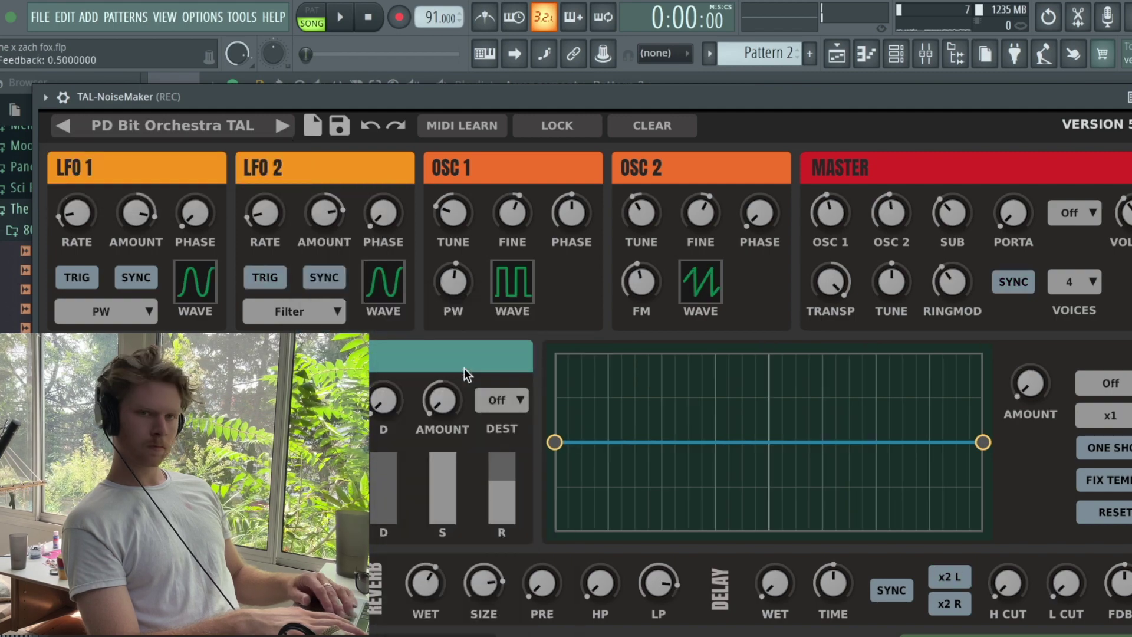
key(space)
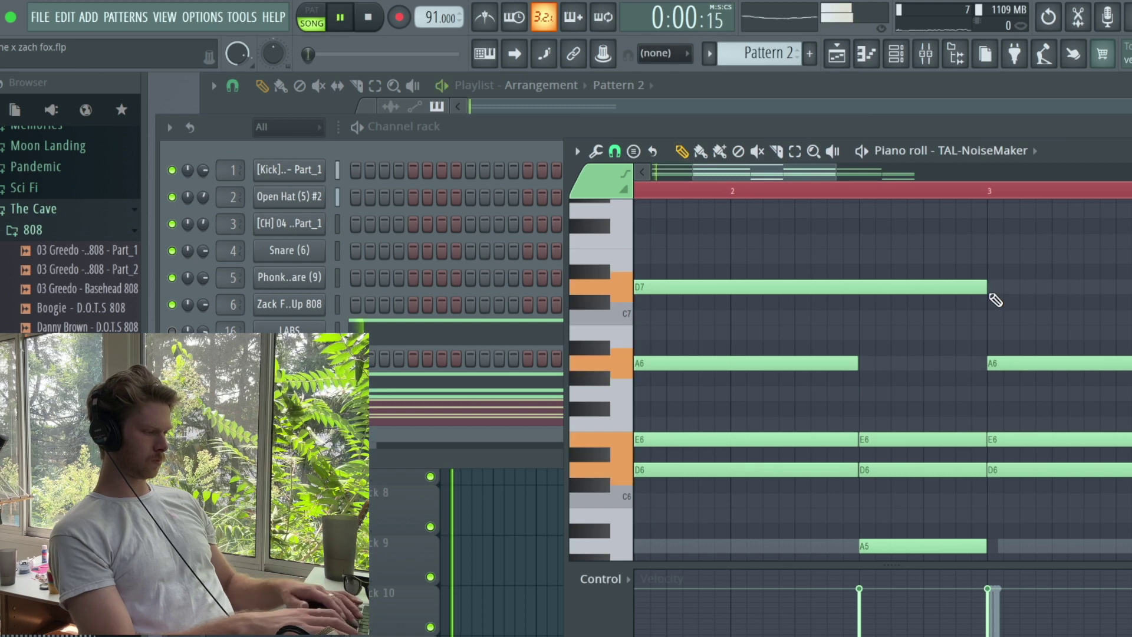
Step: Raise the D7 note of the TAL-NoiseMaker part to E7 and switch the synth's preset to PD Glasometer FN
scroll(864, 281, down, 2)
key(space)
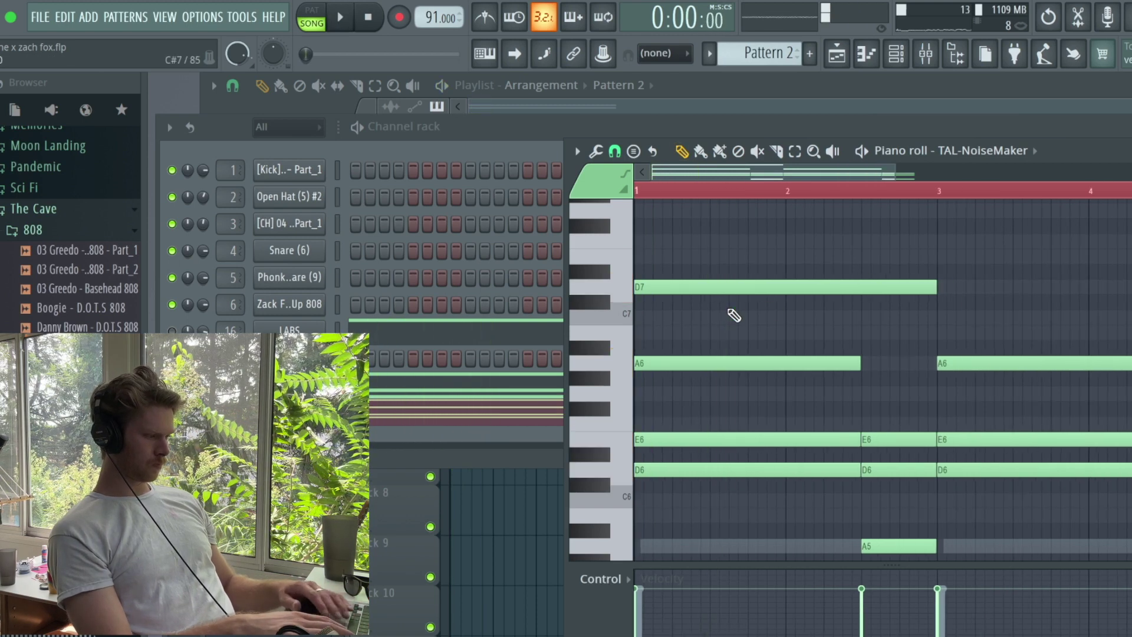
drag(700, 287, 700, 256)
key(space)
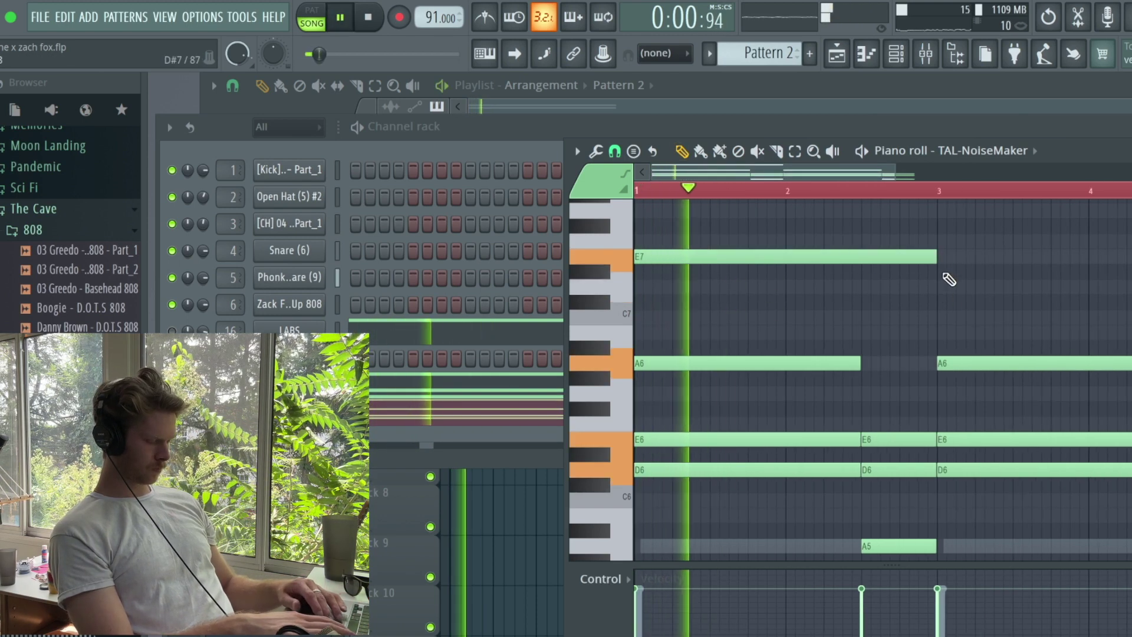
click(924, 257)
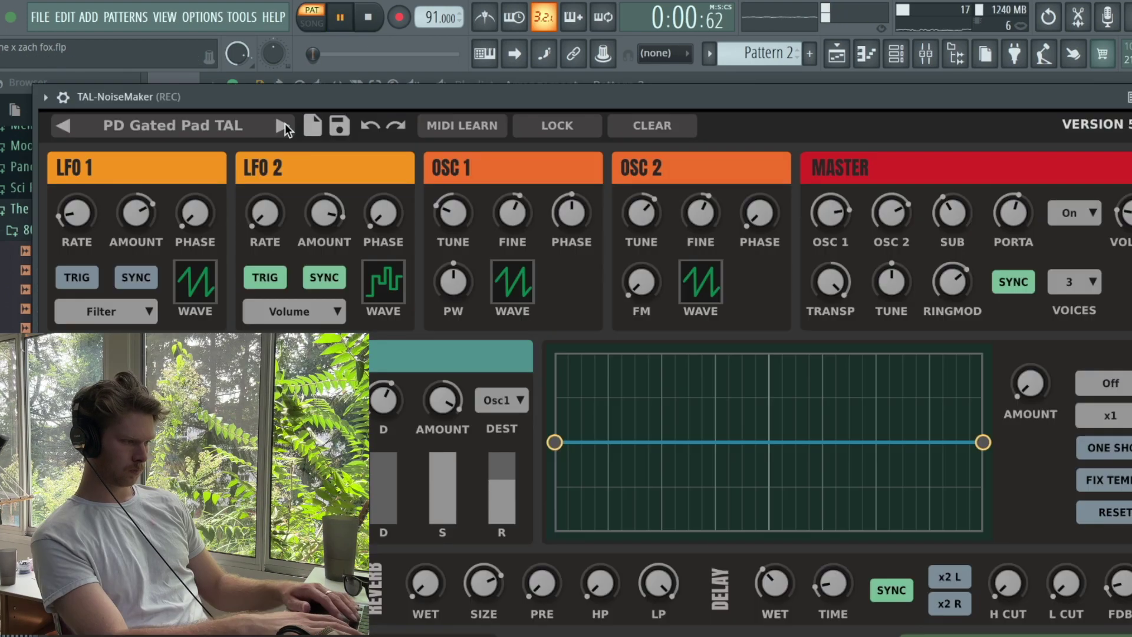
click(284, 125)
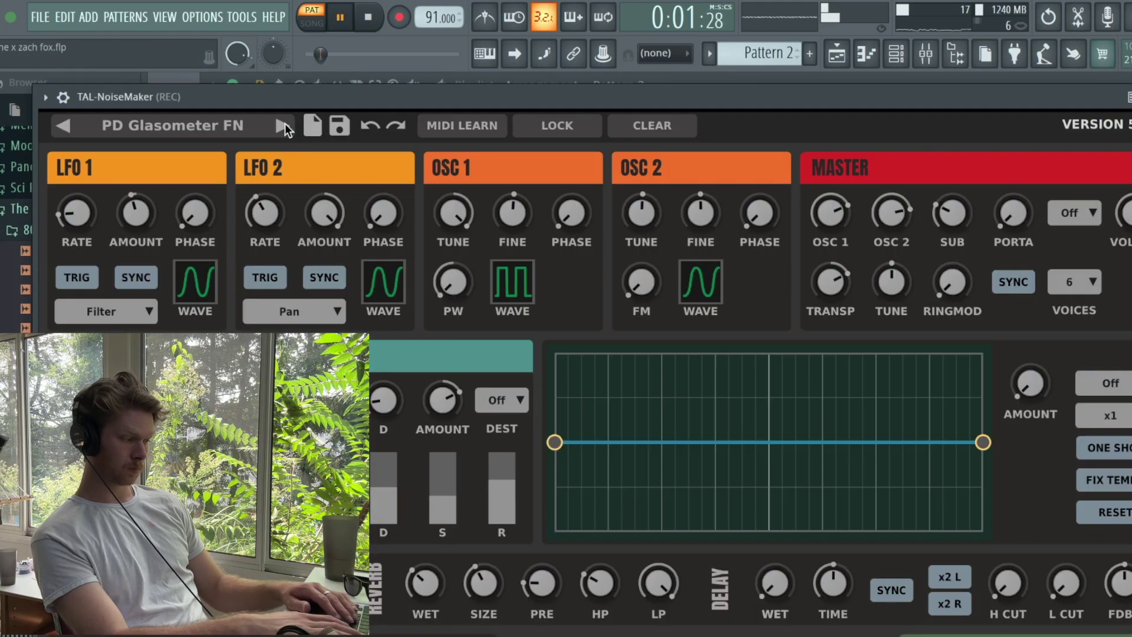
Step: Lower the treble band of the Fruity parametric EQ 2 on the REC mixer track
click(926, 54)
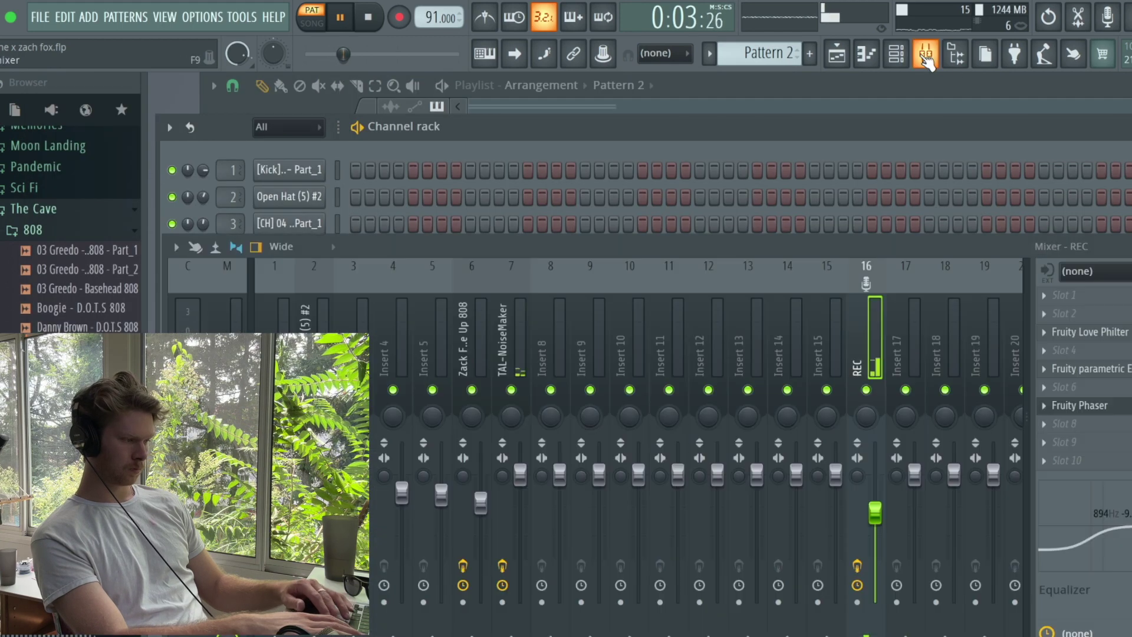
click(1087, 368)
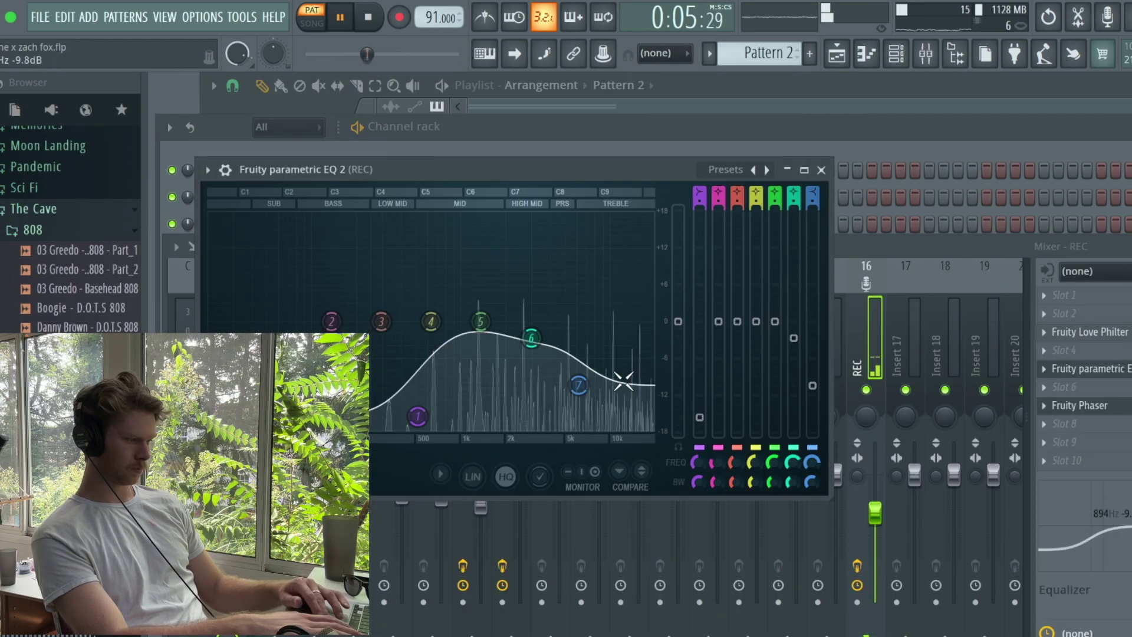
drag(623, 381, 593, 423)
click(894, 493)
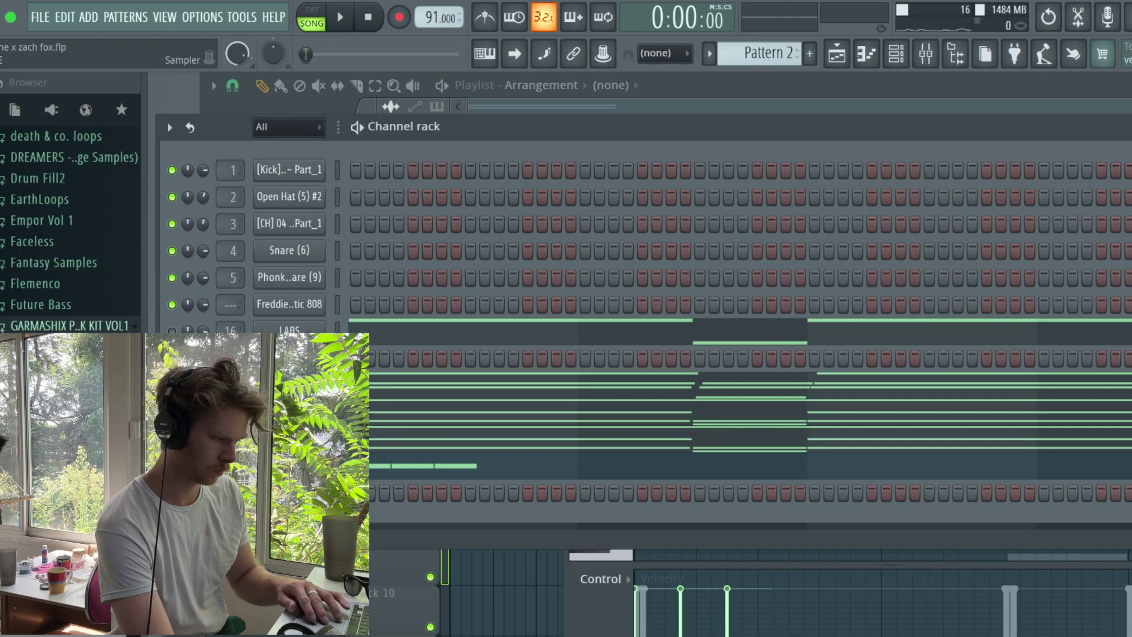
Step: Paste the three bass notes onto the Vital channel and load Vital's THUNK bass preset
right_click(323, 457)
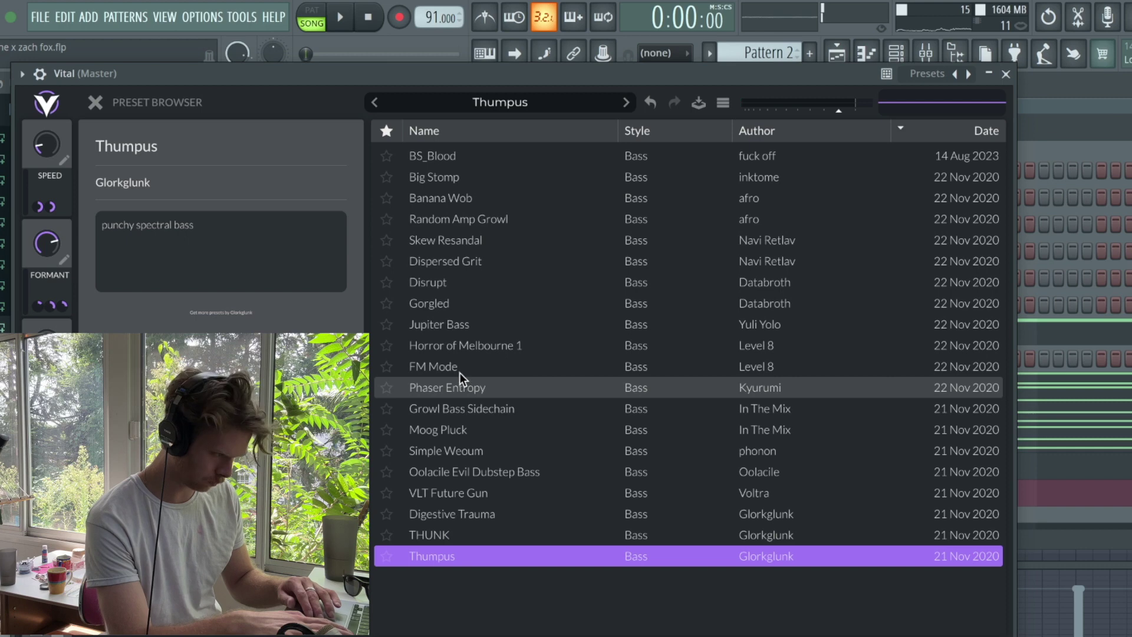
click(458, 370)
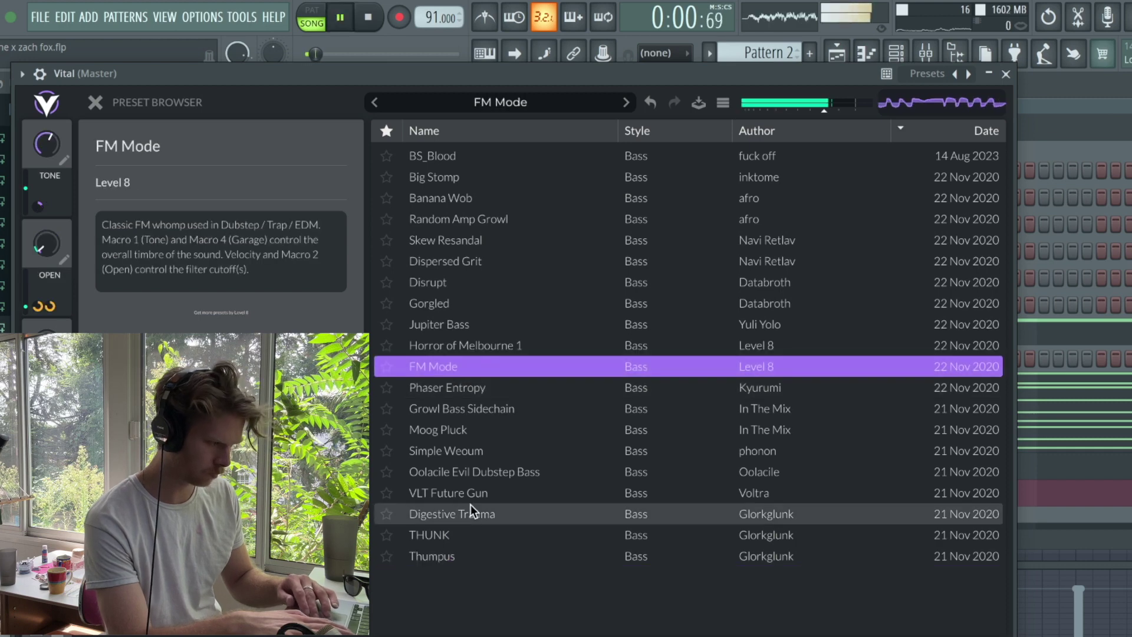
click(464, 537)
key(space)
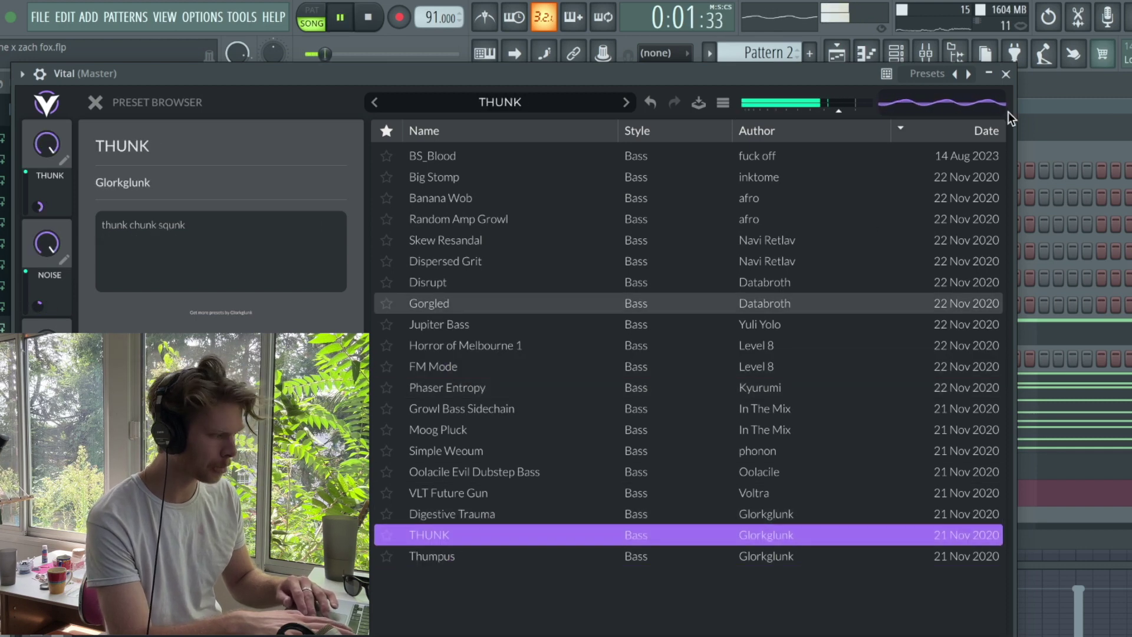
click(1005, 73)
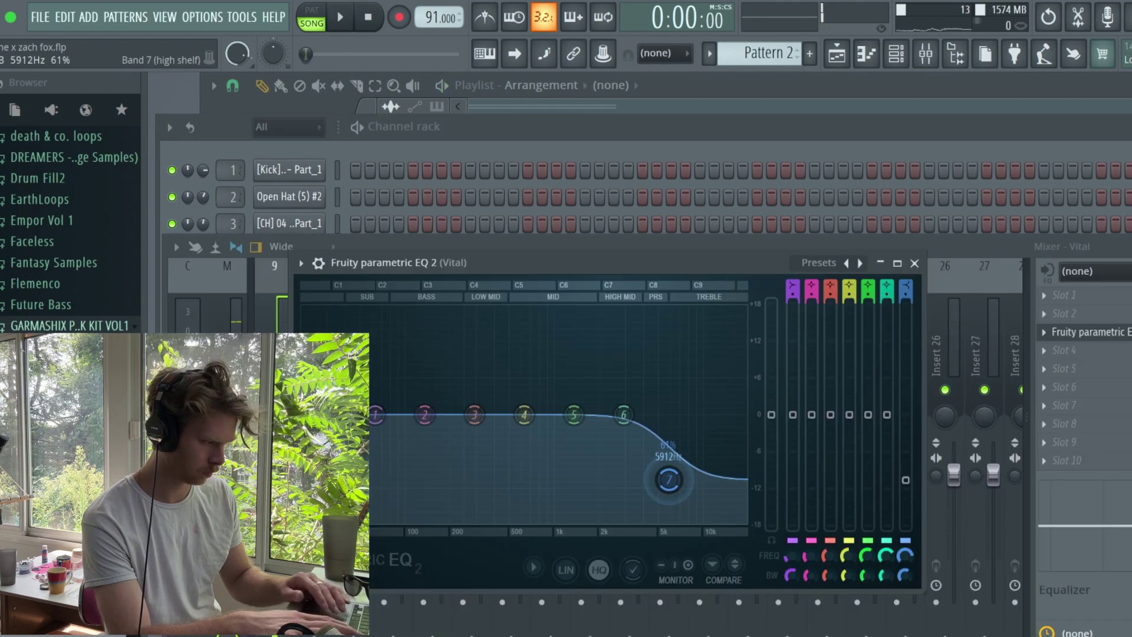
Step: Extend Vital's bass line past the three opening D3 notes with further D3, E3 and A3 notes in its piano roll
drag(665, 477, 461, 520)
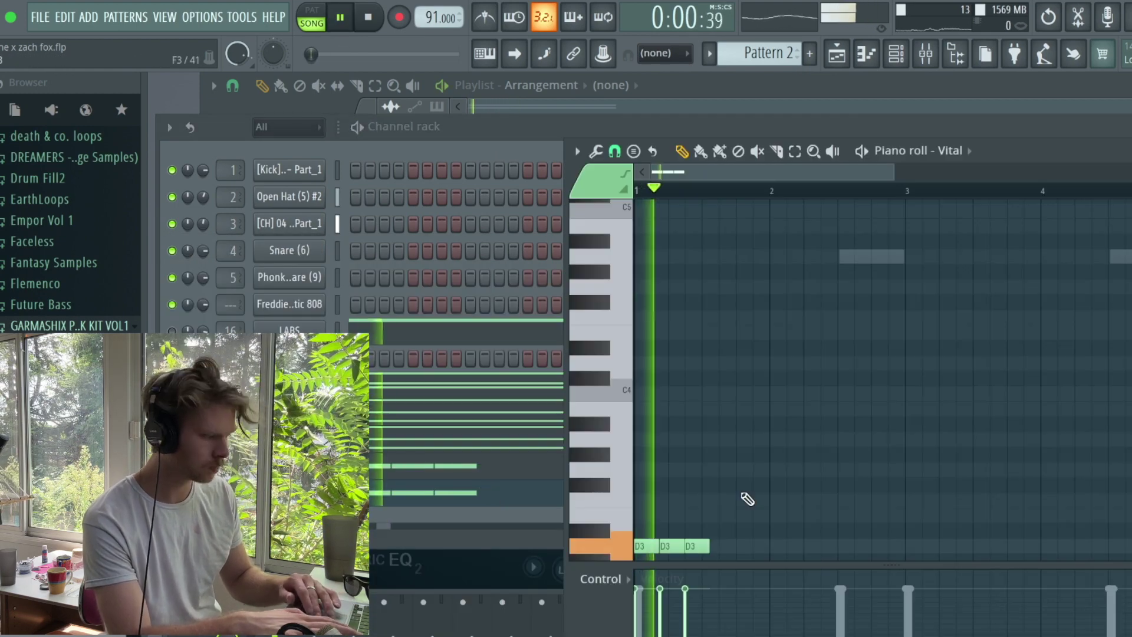
scroll(747, 498, down, 3)
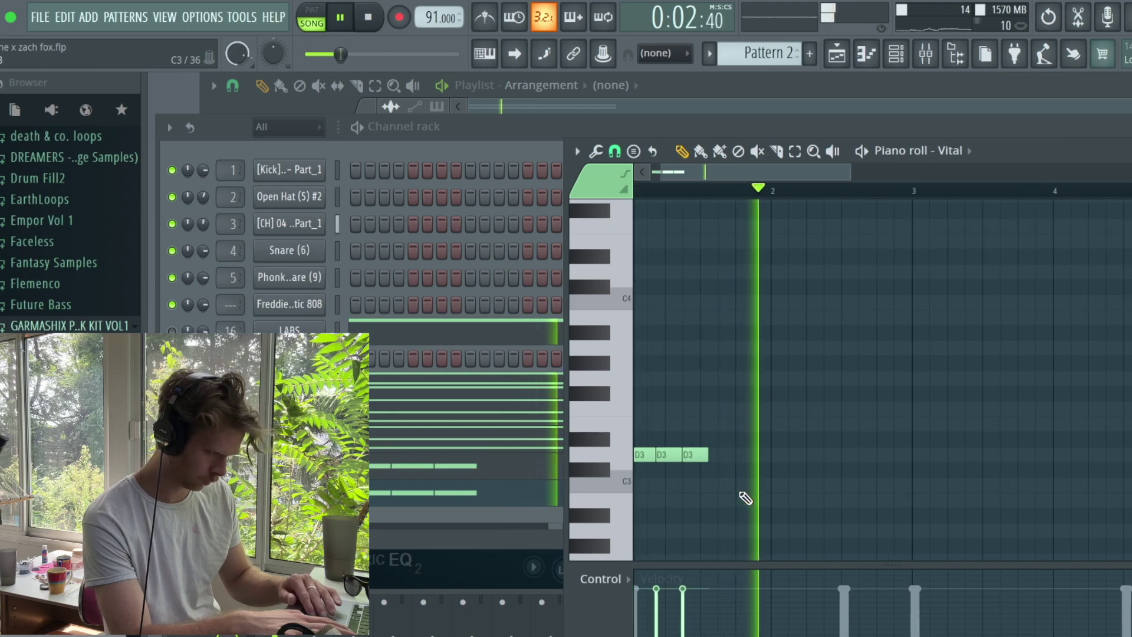
scroll(821, 487, up, 3)
key(space)
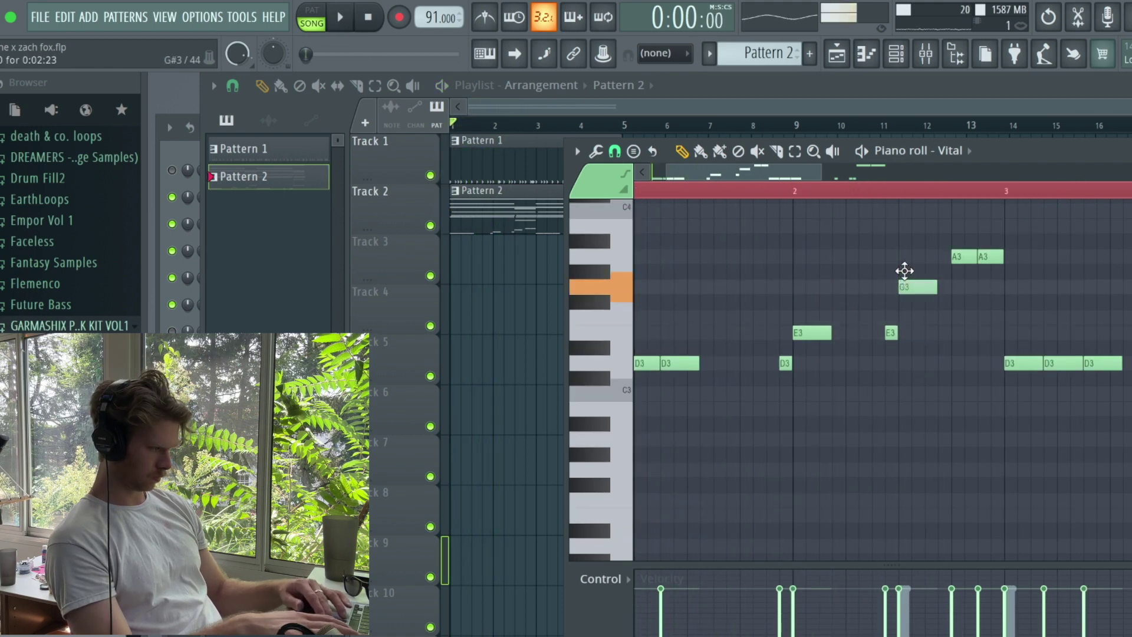
Step: Add an A3 note in the middle of bar 2 of the Vital bass line and delete that bar's last A3 note
drag(904, 270, 904, 256)
key(space)
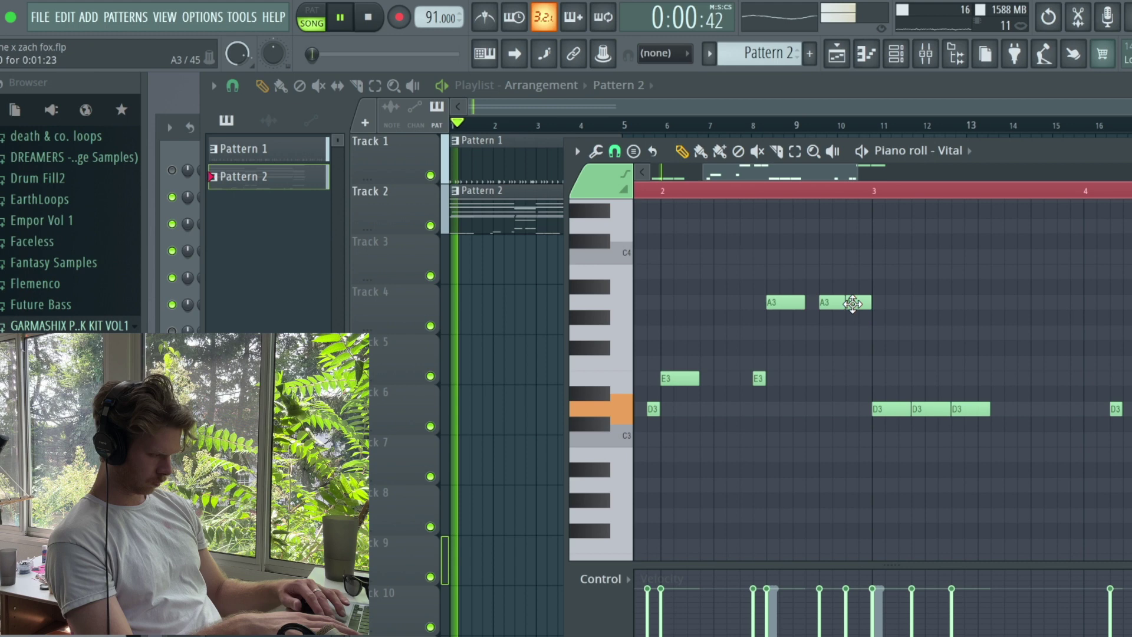
right_click(852, 303)
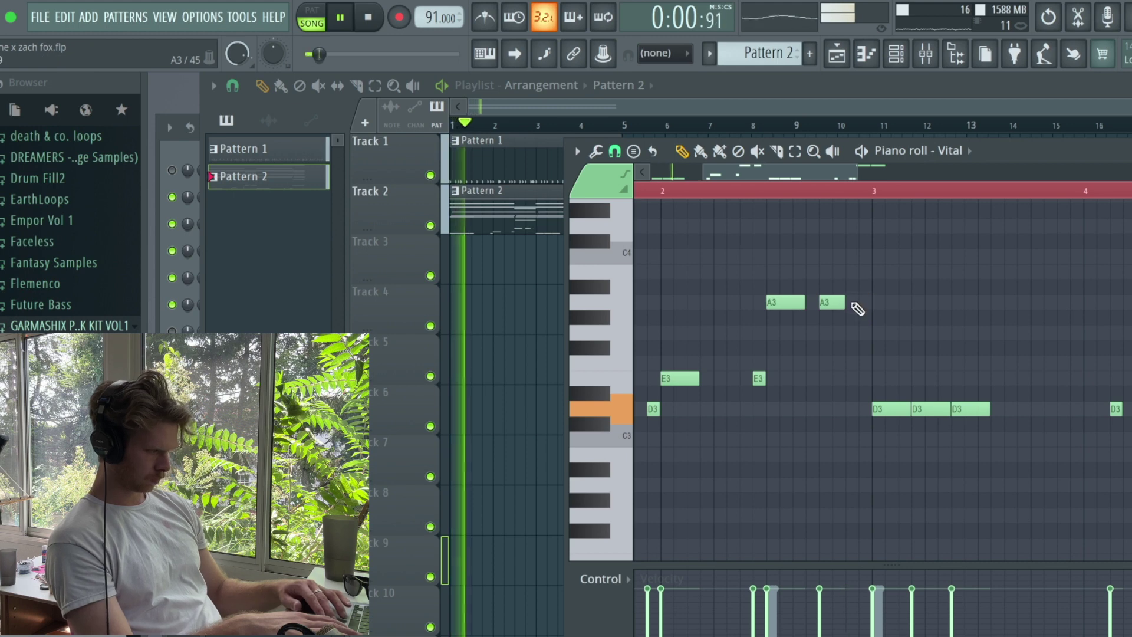
mouse_move(843, 303)
mouse_down()
mouse_move(870, 304)
mouse_move(842, 307)
mouse_up()
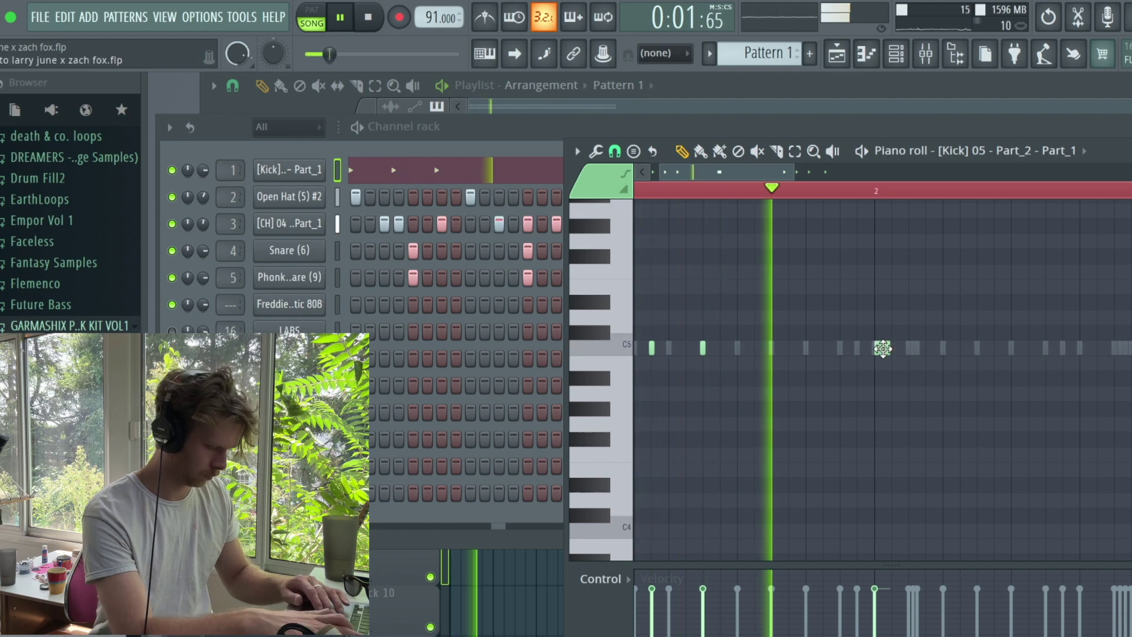
Step: Add two C5 kick notes on beats 3 and 4 of bar 2 in Pattern 1's kick part
click(966, 349)
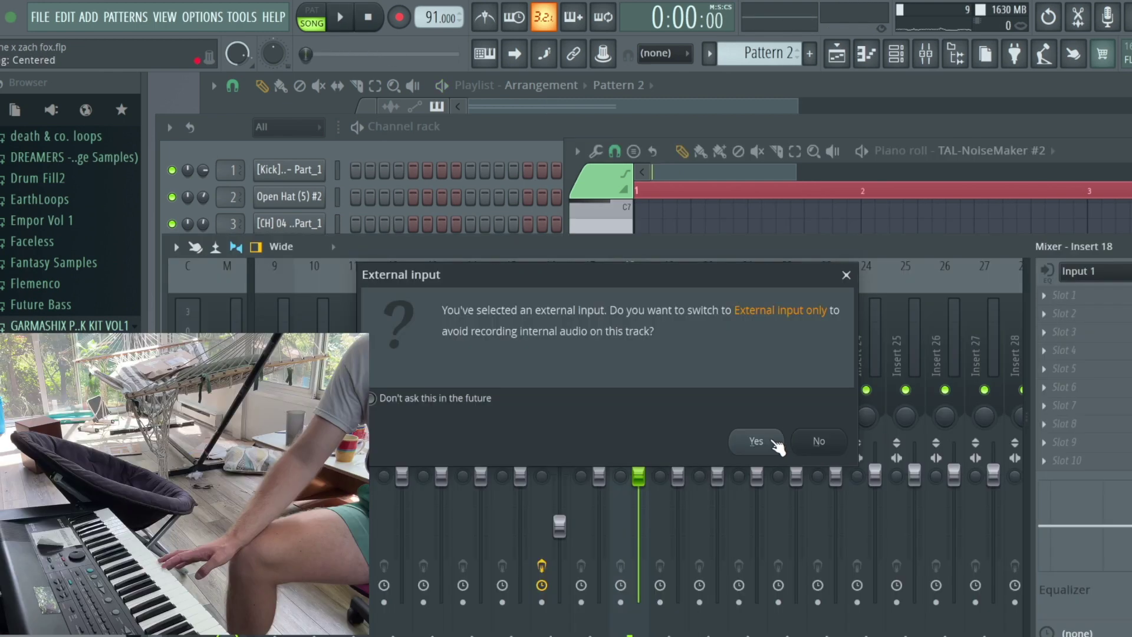
click(769, 440)
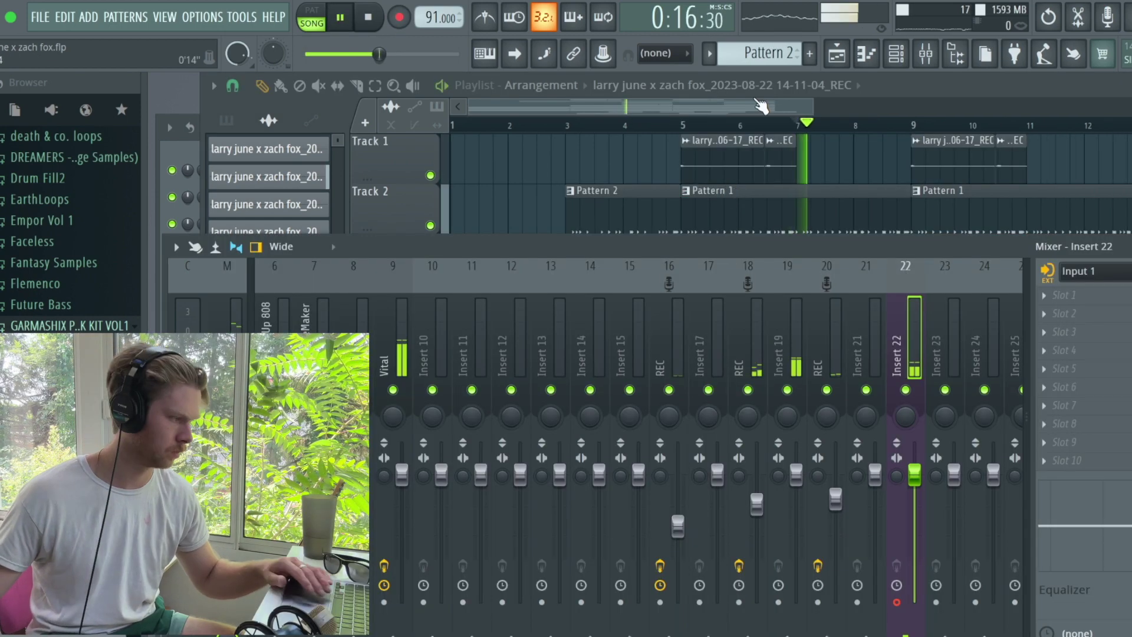
Step: Open the settings of the 14-13-45_REC audio clip from the playlist and set its channel volume to about 38%
click(714, 106)
click(584, 437)
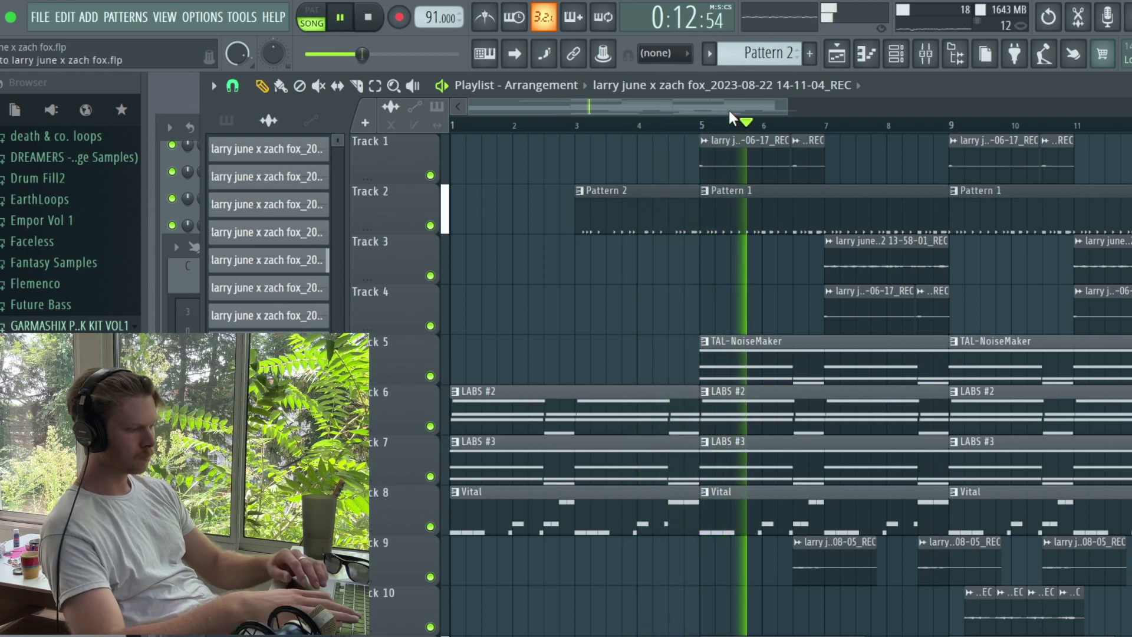
double_click(767, 633)
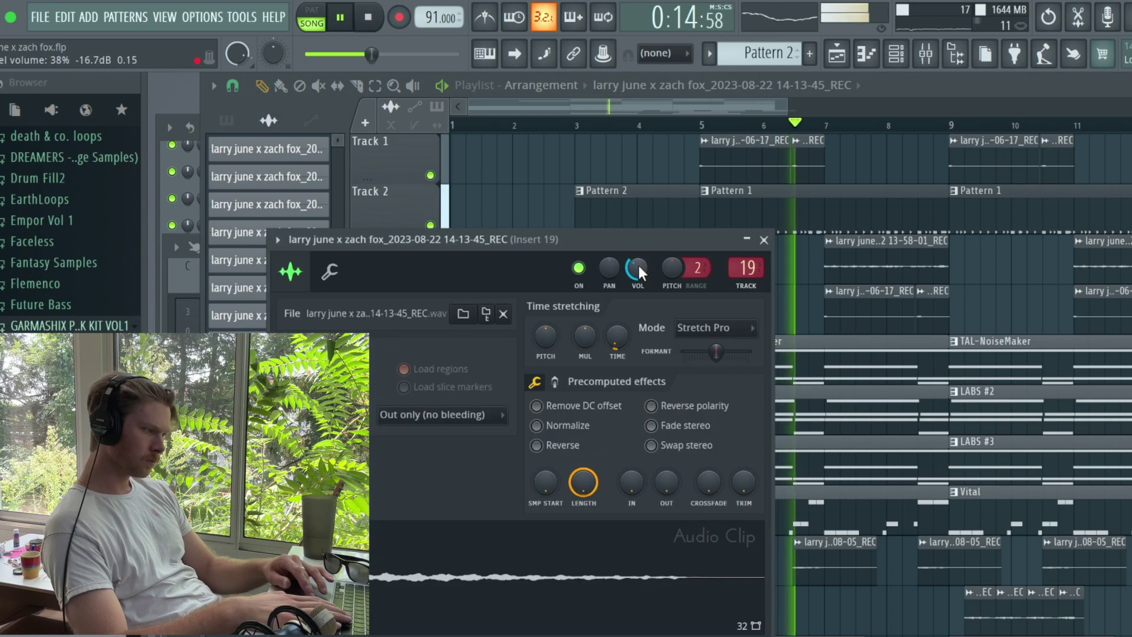
Step: Try removing the last two short recorded clips from the group on Track 10 and undo the removal
drag(789, 100, 802, 99)
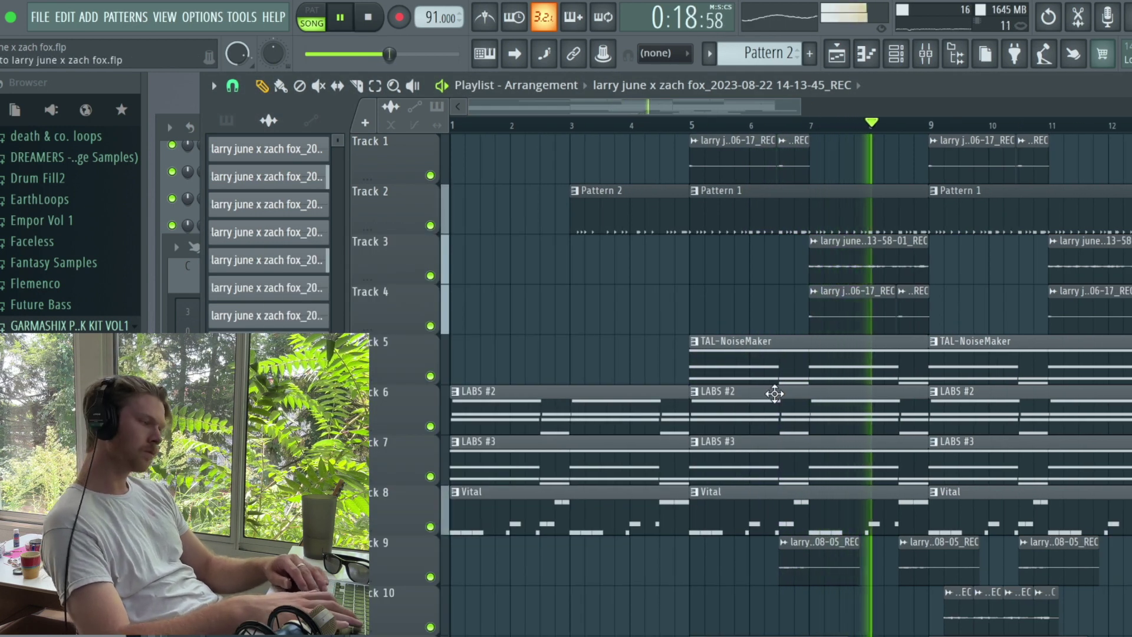
scroll(837, 365, right, 2)
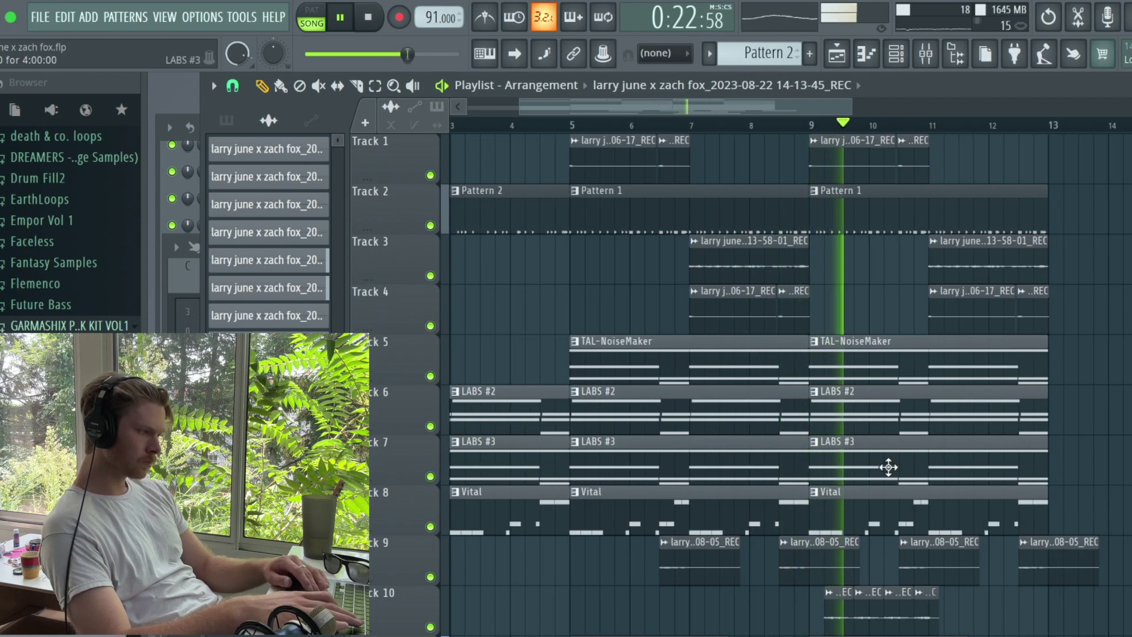
right_click(924, 617)
right_click(906, 616)
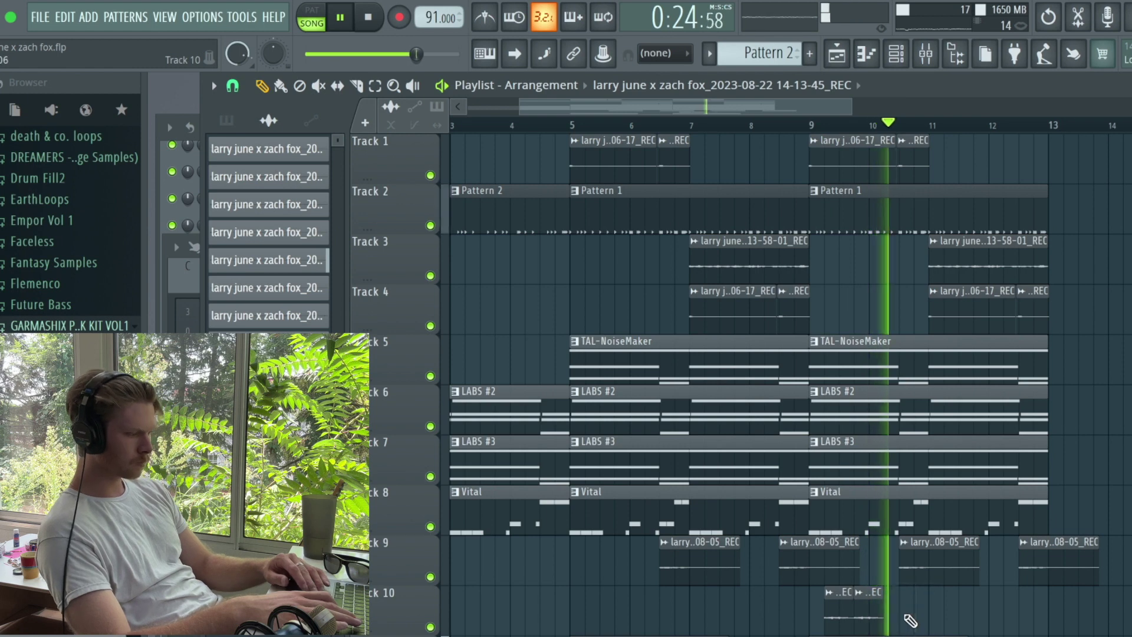
key(super+z)
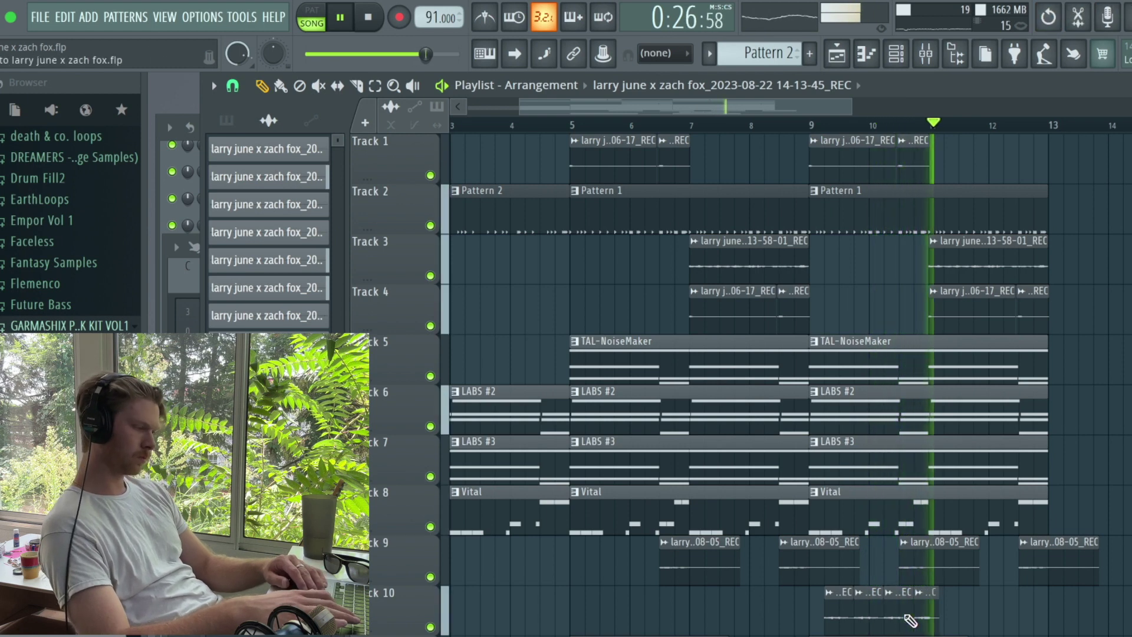
scroll(954, 610, down, 3)
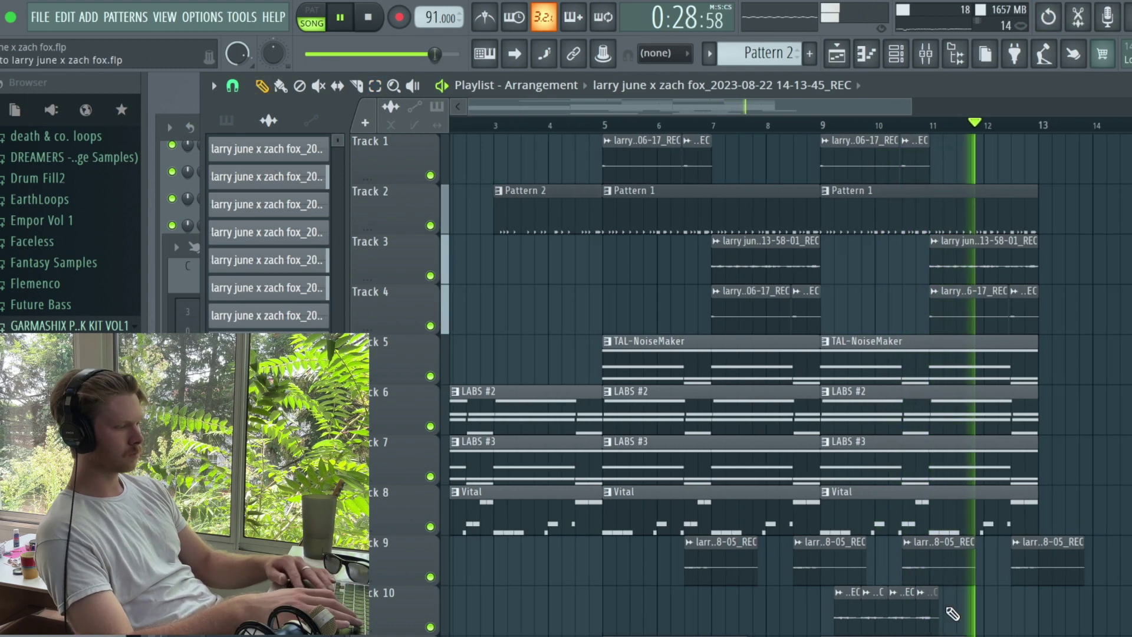